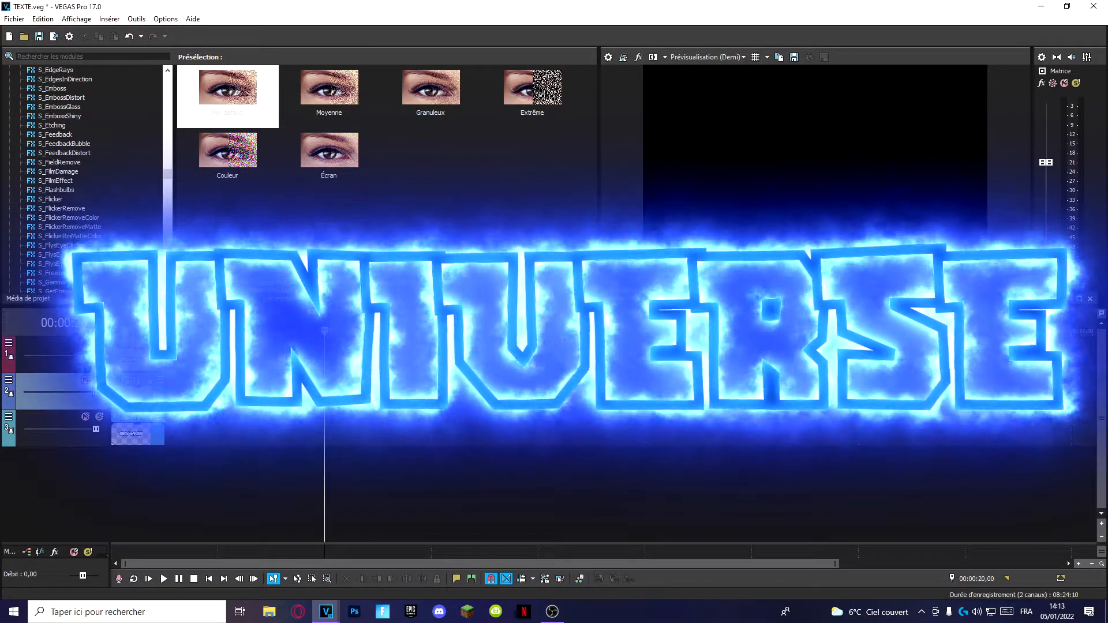
- Insert a text media event on the second video track at 00:00:20,00 with the text "SkyWaze"
scroll(577, 398, "up", 2)
right_click(606, 391)
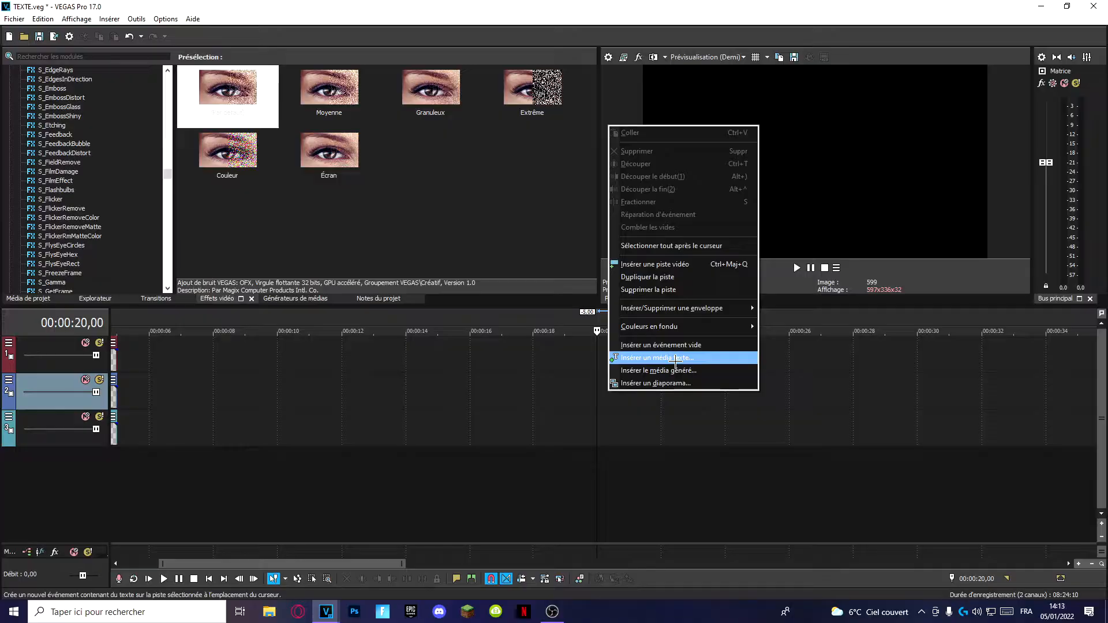
left_click(657, 358)
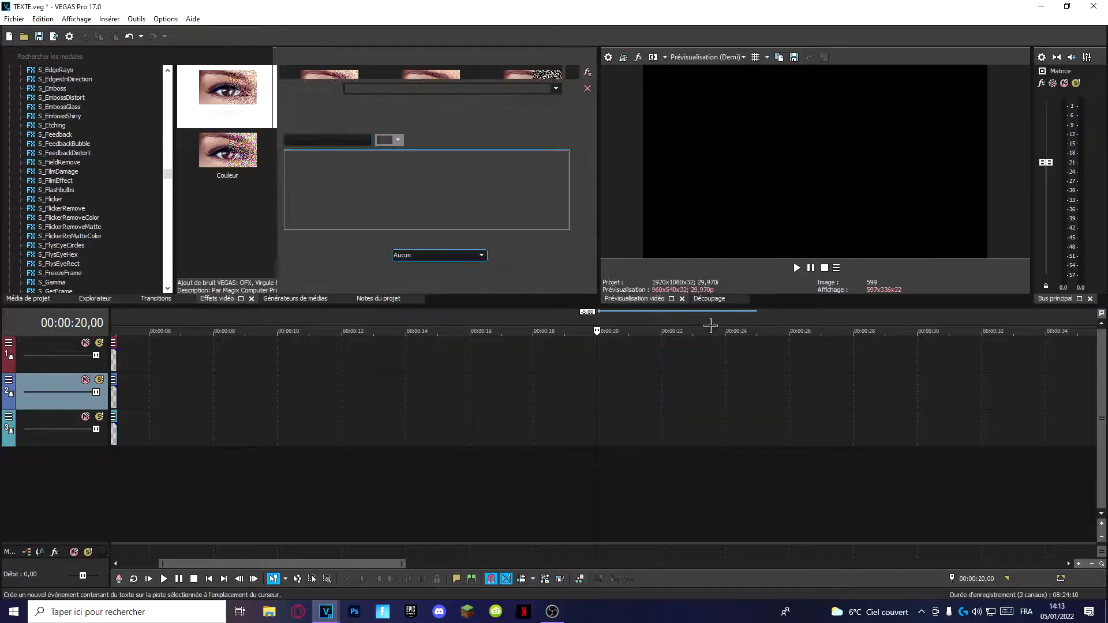
key("ctrl+a")
type("S")
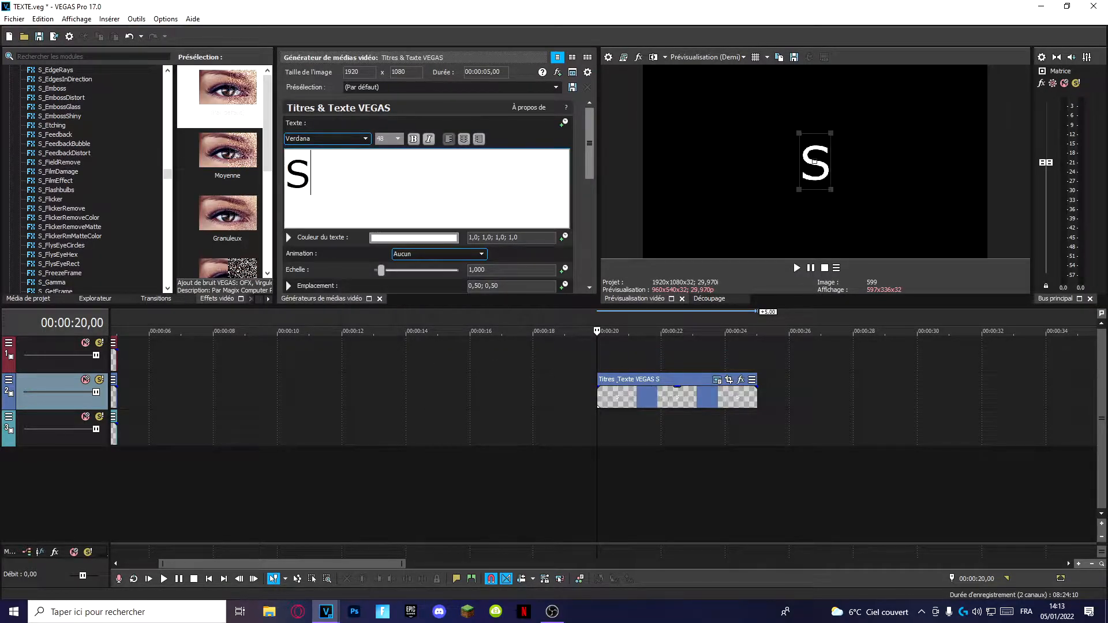
type("kyWaze")
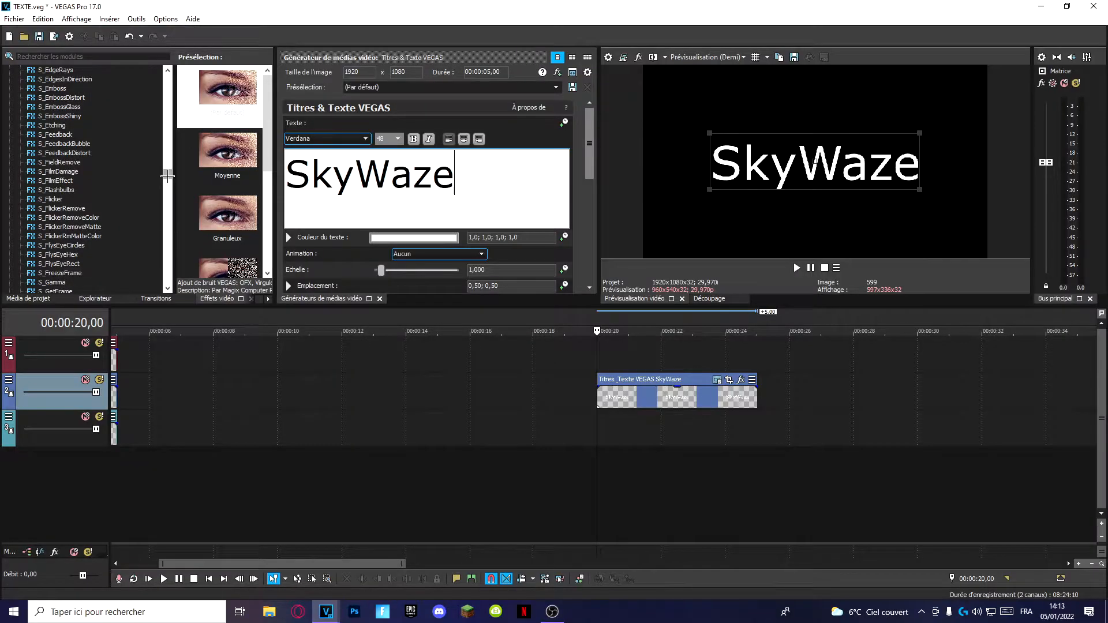
- Find the uni.Ecto video effect and apply it to the SkyWaze text event
left_click_drag(168, 176, 171, 252)
left_click_drag(733, 499, 732, 488)
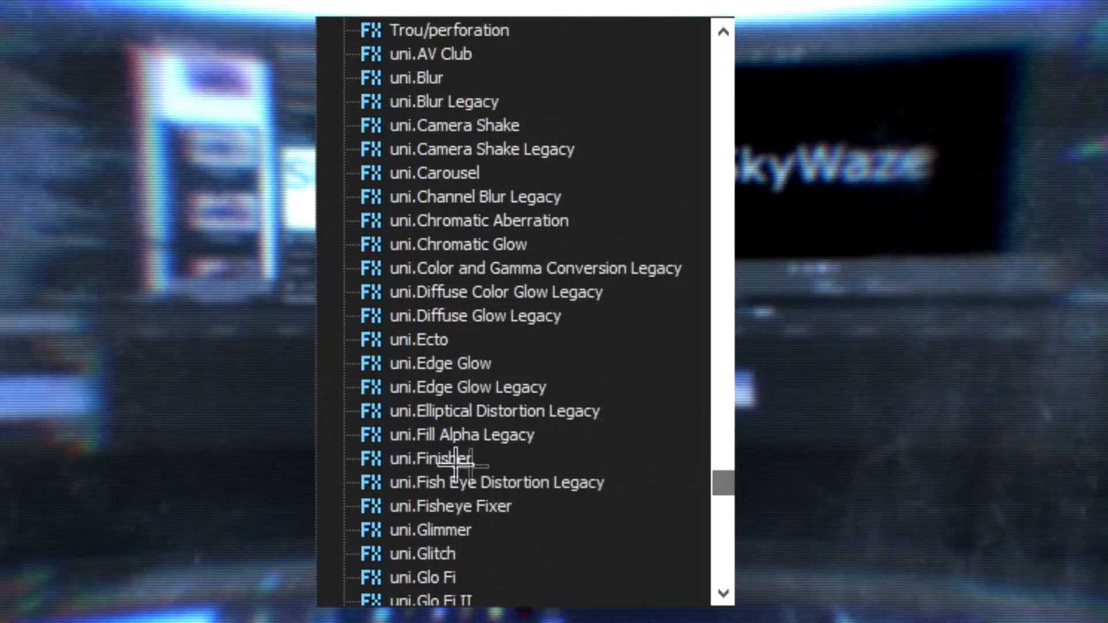
scroll(433, 214, "up", 1)
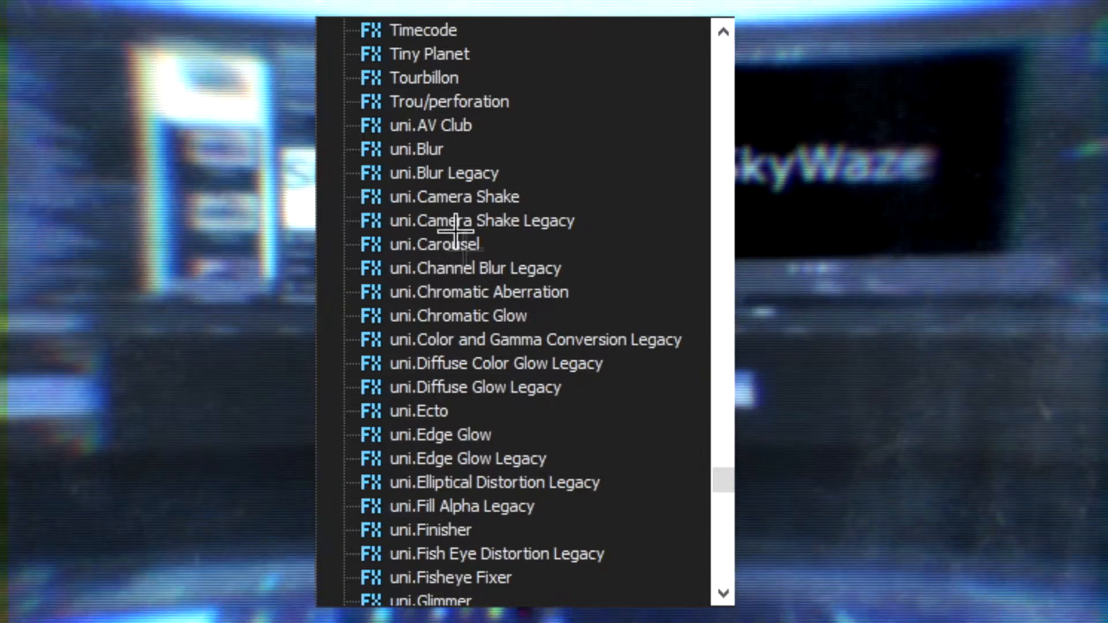
left_click(424, 411)
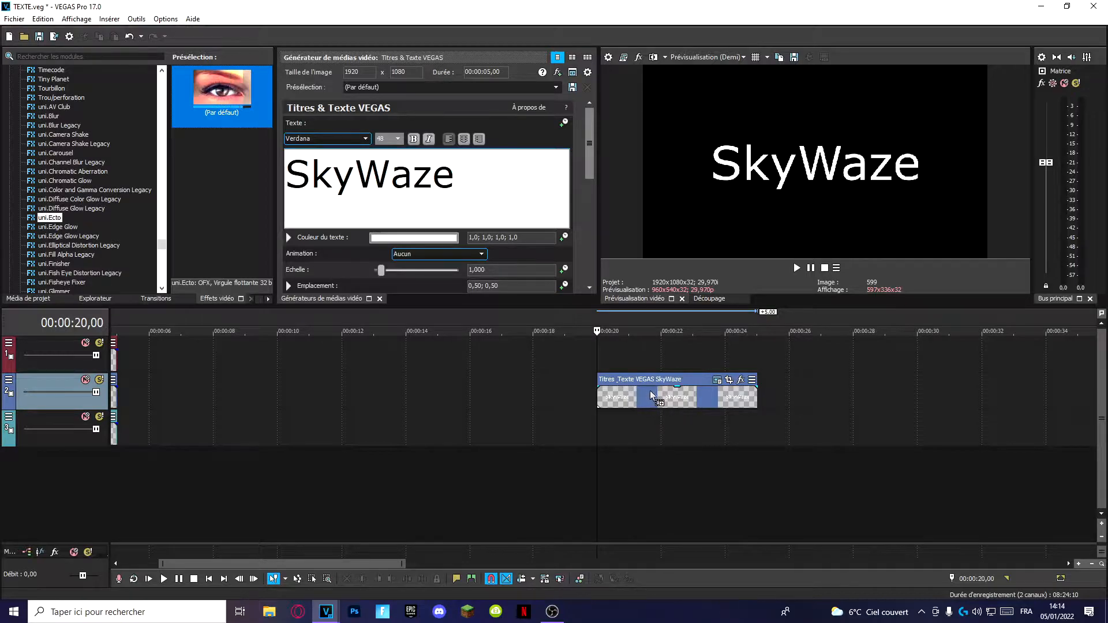
left_click_drag(652, 395, 652, 396)
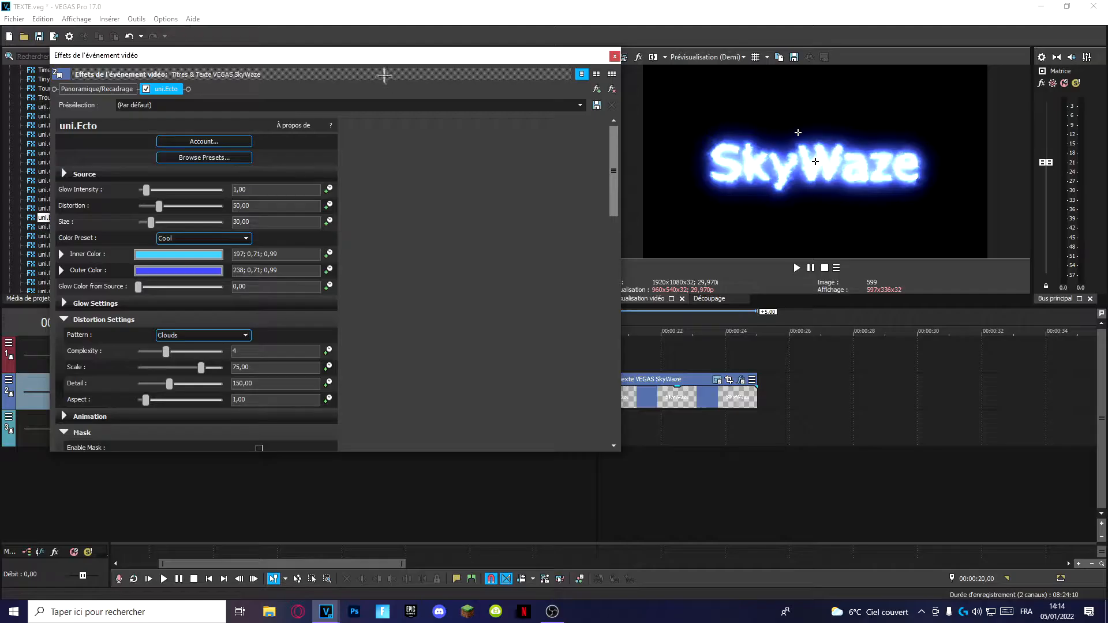
left_click_drag(379, 57, 369, 53)
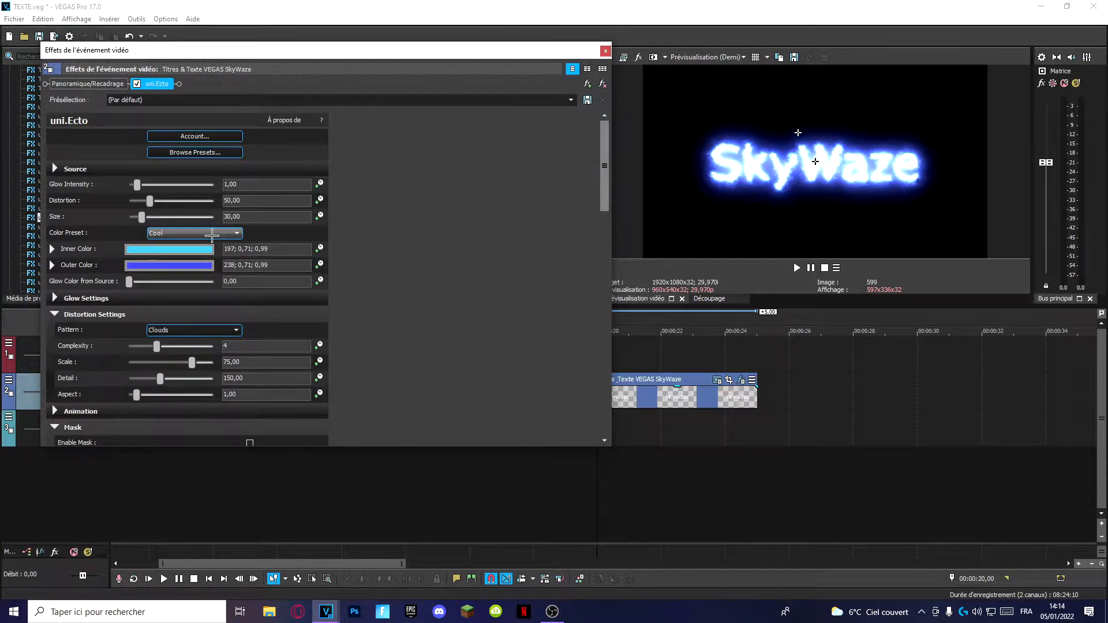
- Choose the Warm color preset for uni.Ecto and set the inner color to yellow, HSV 48; 1,0; 1,0
scroll(212, 234, "down", 1)
scroll(212, 235, "up", 1)
left_click(212, 233)
left_click(172, 248)
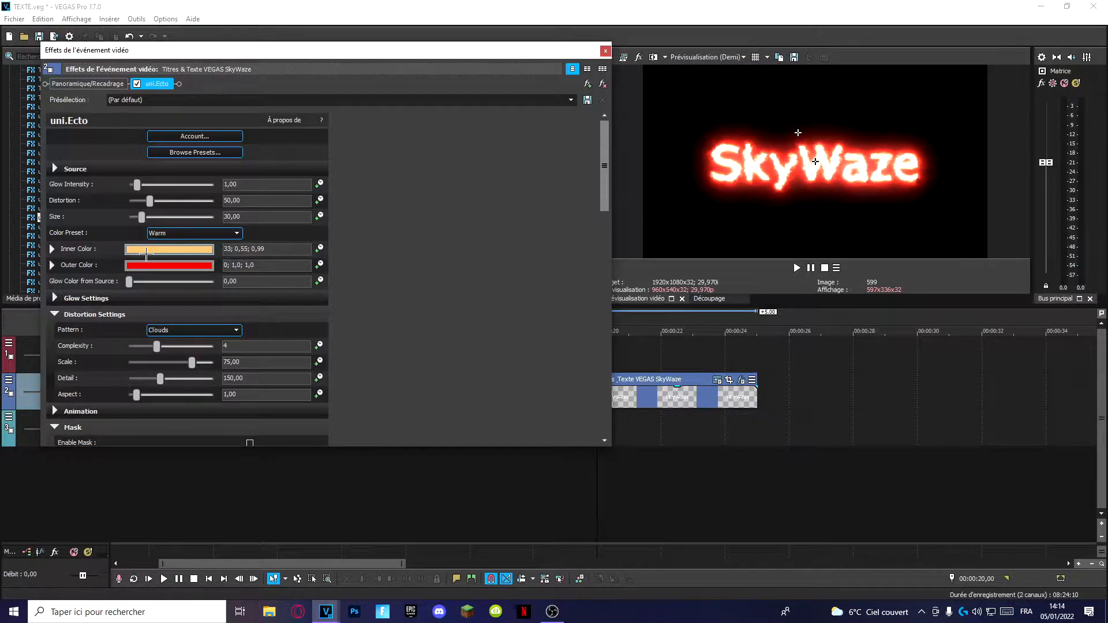
left_click(159, 252)
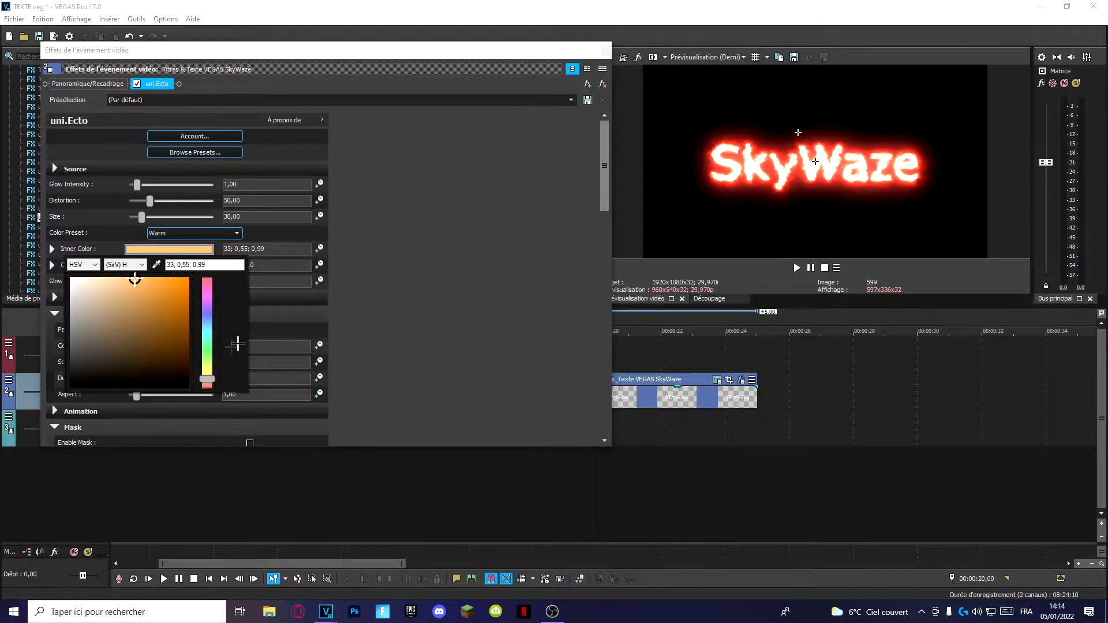
left_click_drag(211, 378, 211, 374)
left_click_drag(166, 298, 224, 259)
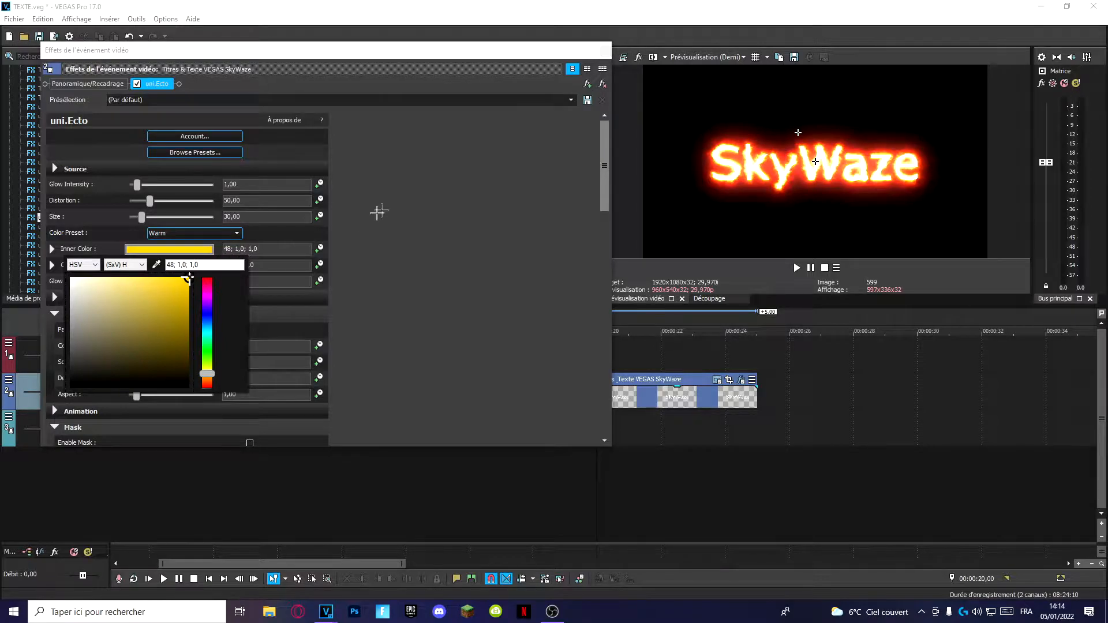
left_click(378, 212)
- Set the uni.Ecto outer color to red, HSV 4; 1,0; 1,0
left_click(188, 267)
left_click_drag(206, 405, 227, 396)
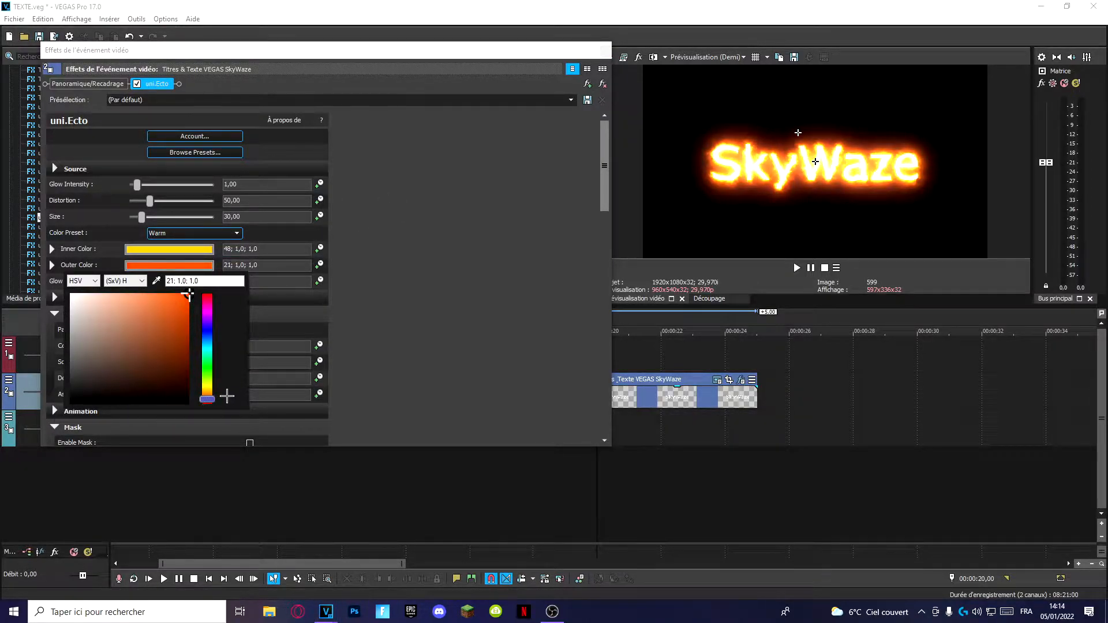
left_click(465, 257)
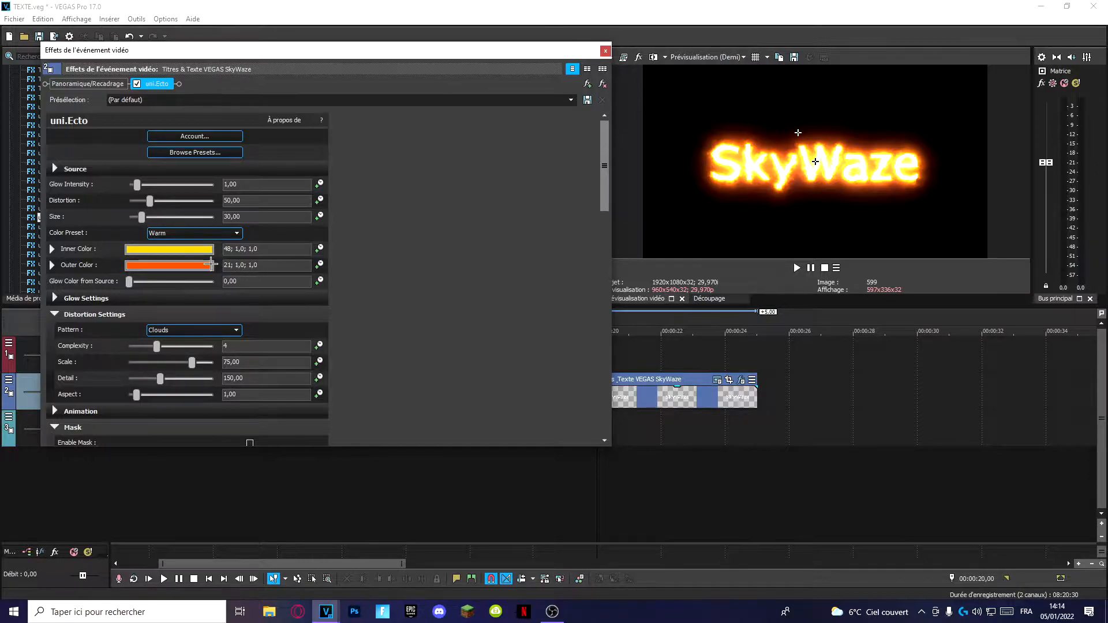
left_click(213, 265)
left_click_drag(208, 398, 208, 404)
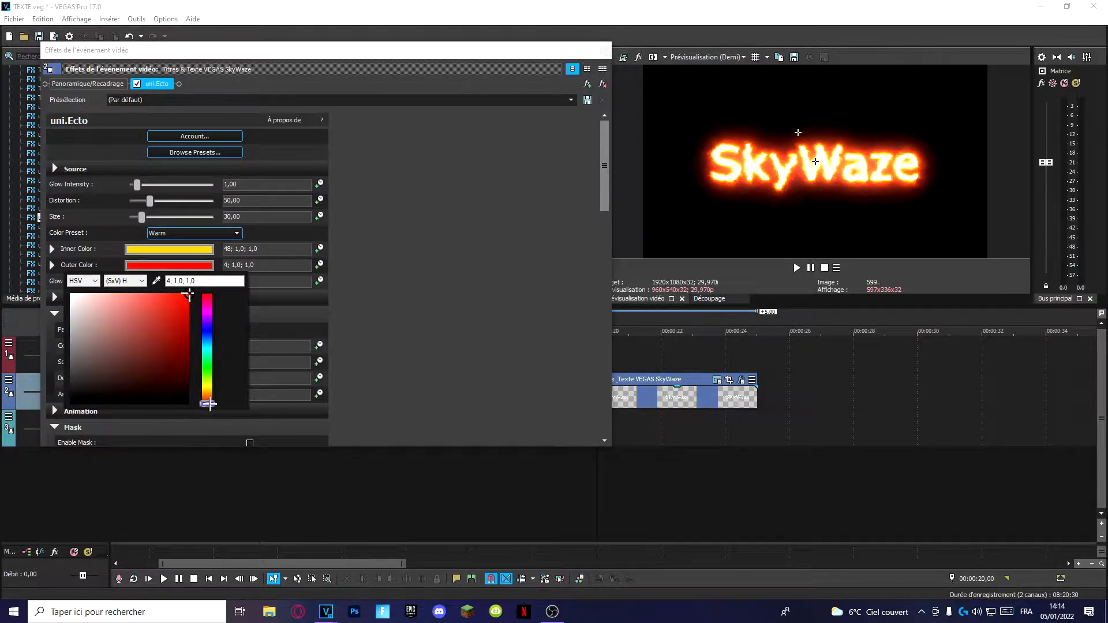
left_click(387, 277)
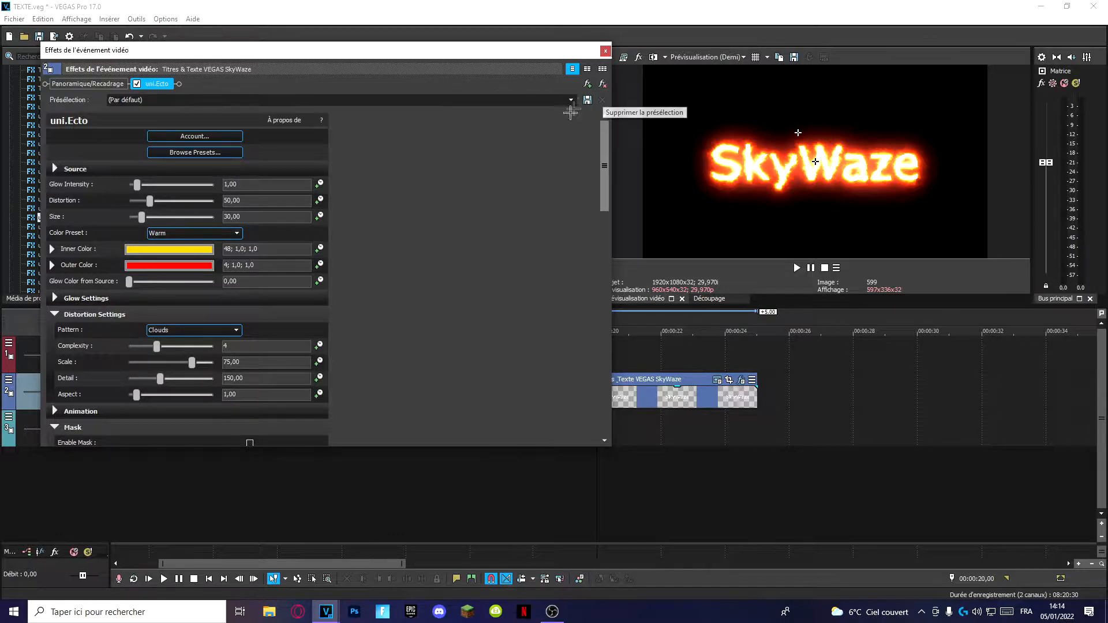
- Add the Incrustation en chrominance VEGAS effect to the text event's effect chain
left_click(587, 84)
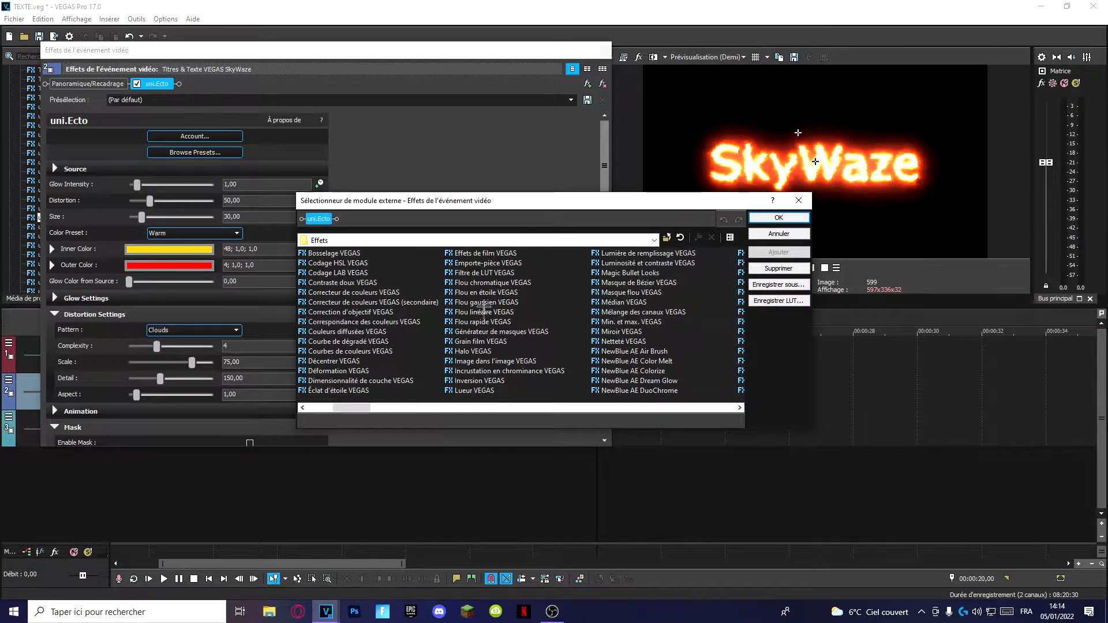
left_click(532, 373)
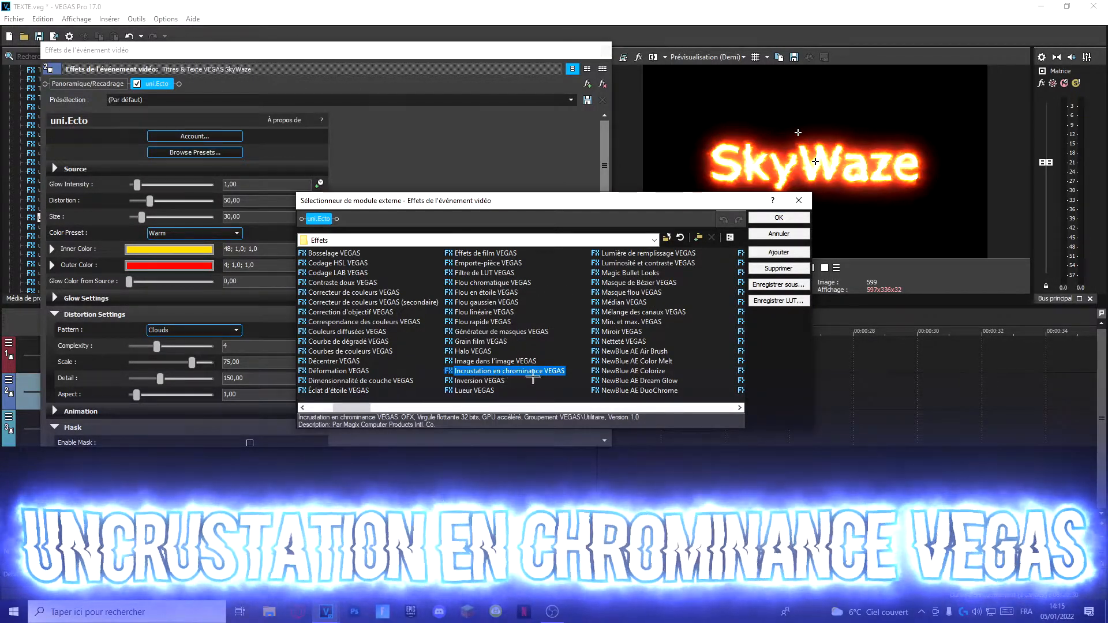
double_click(532, 372)
- Set the chroma key color to white, HSV 0; 0,0; 1,0, and place that effect before uni.Ecto in the chain
left_click(177, 139)
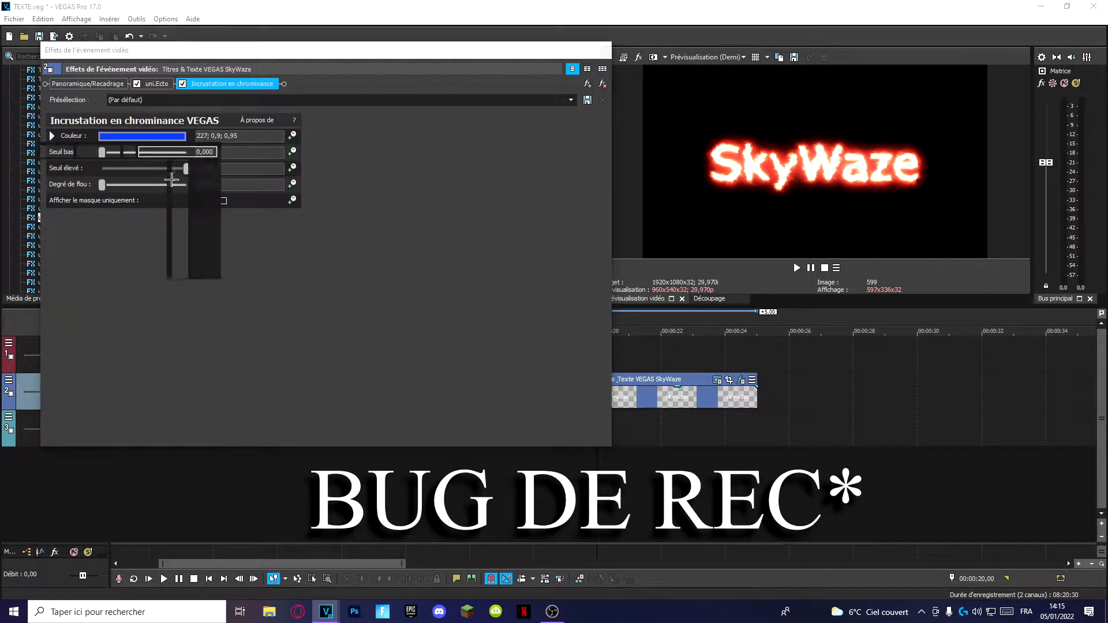
left_click_drag(129, 184, 10, 144)
left_click(447, 164)
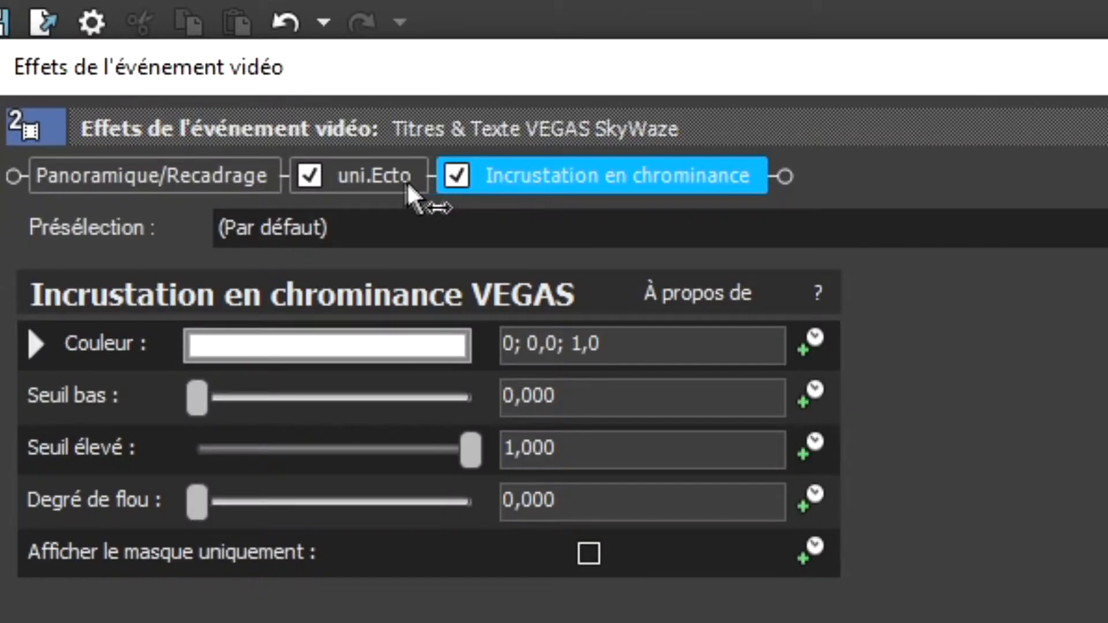
mouse_move(407, 184)
left_mouse_down()
mouse_move(223, 162)
mouse_move(304, 190)
mouse_move(292, 191)
left_mouse_up()
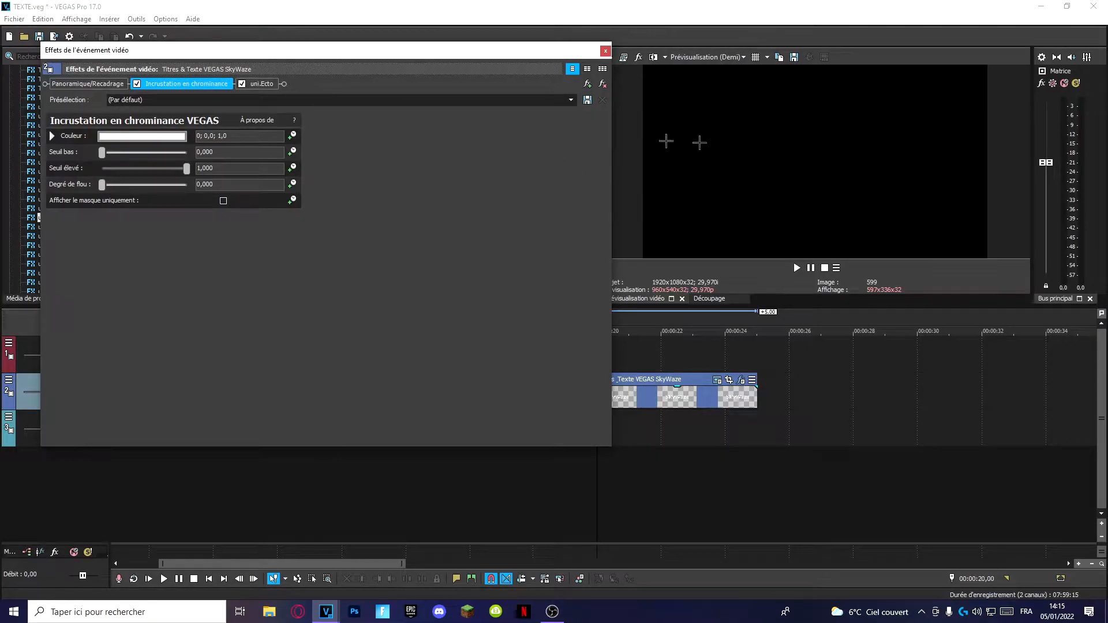
left_click(605, 51)
- Give the title text a black outline with a width of 0,1
scroll(369, 245, "down", 3)
left_click(291, 266)
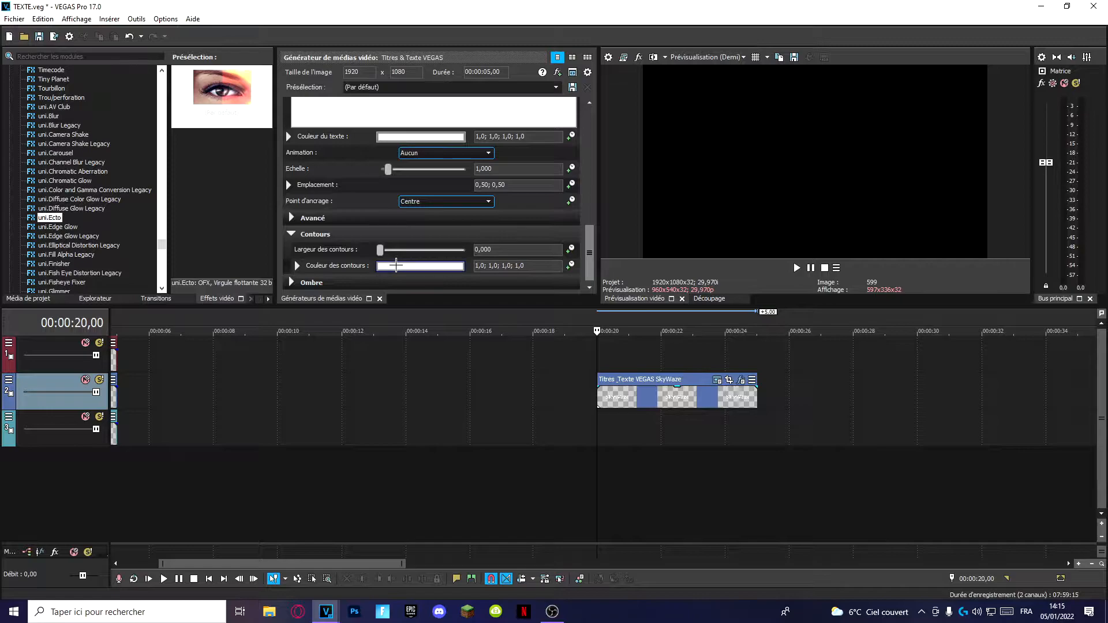
left_click(396, 265)
left_click_drag(458, 294, 458, 412)
left_click_drag(390, 381, 225, 445)
left_click(485, 232)
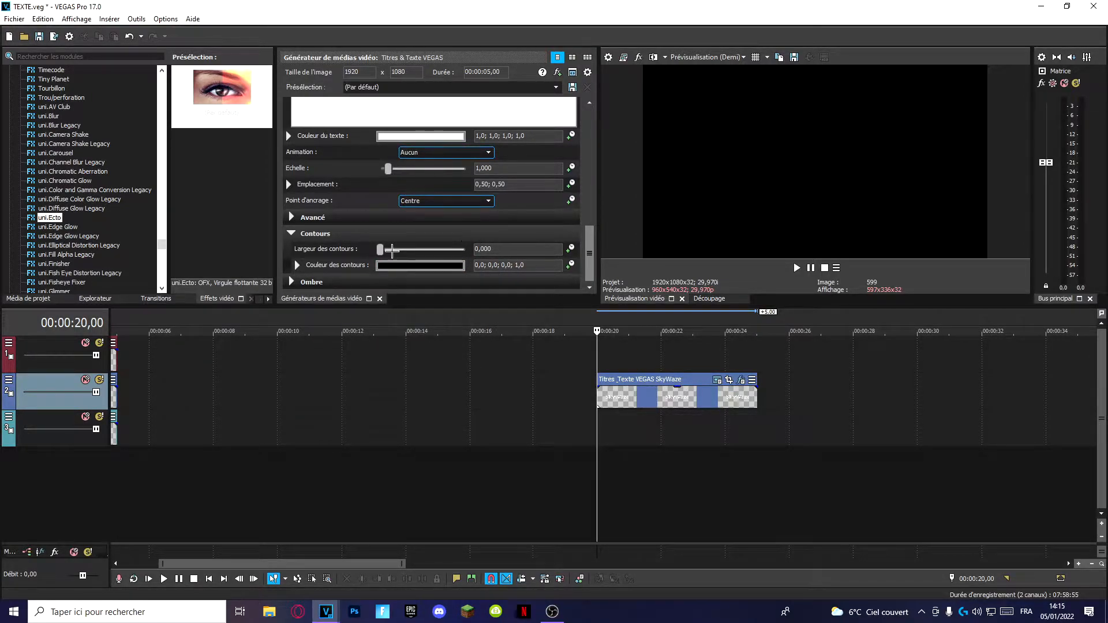
type("0,1")
key("Return")
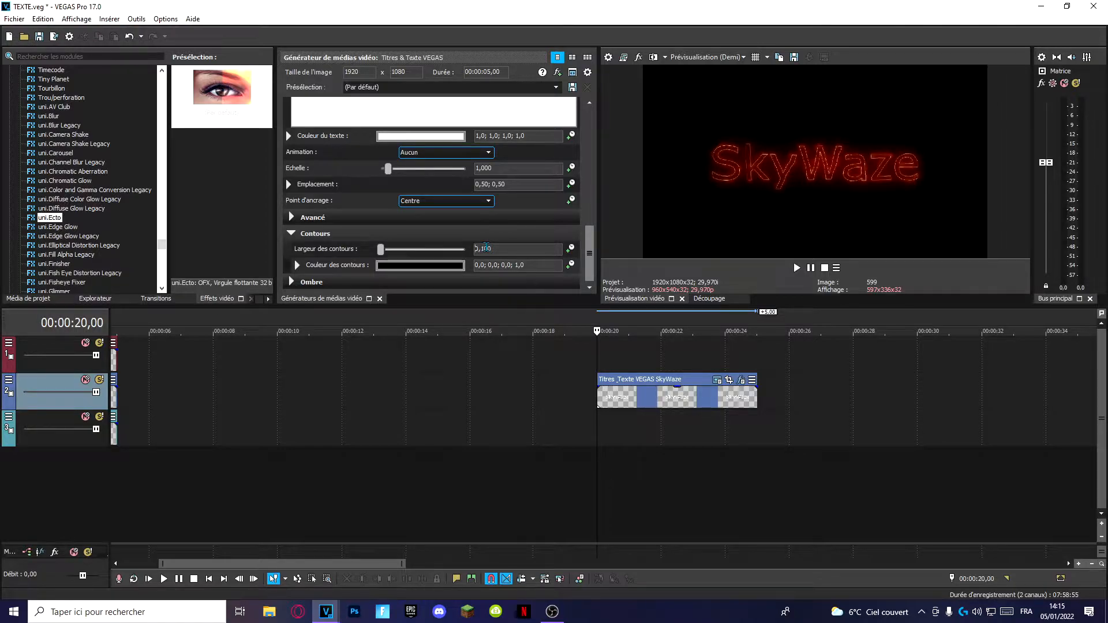
- Change the title's font to a bold all-capitals typeface and preview the animated glow
scroll(487, 248, "down", 1)
scroll(486, 248, "up", 3)
scroll(487, 249, "down", 3)
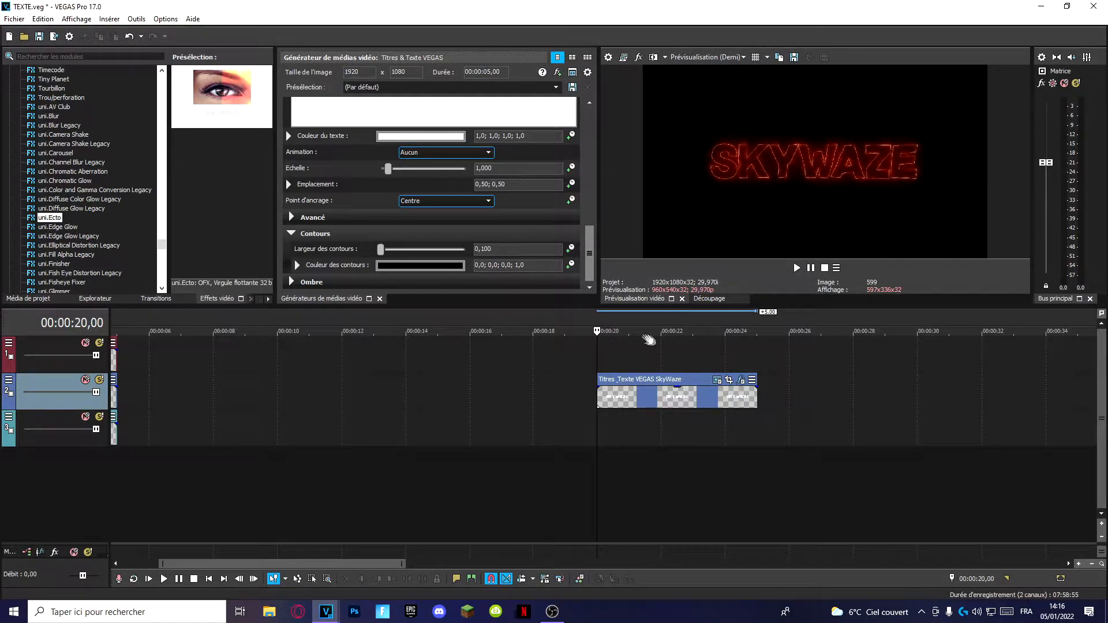
left_click(796, 268)
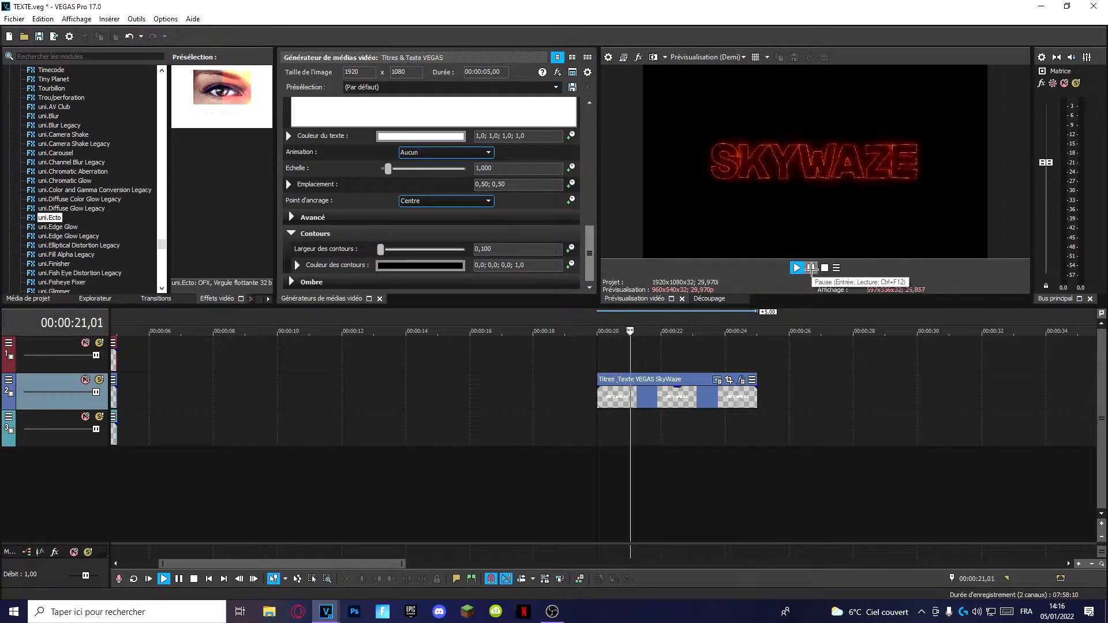
left_click(824, 268)
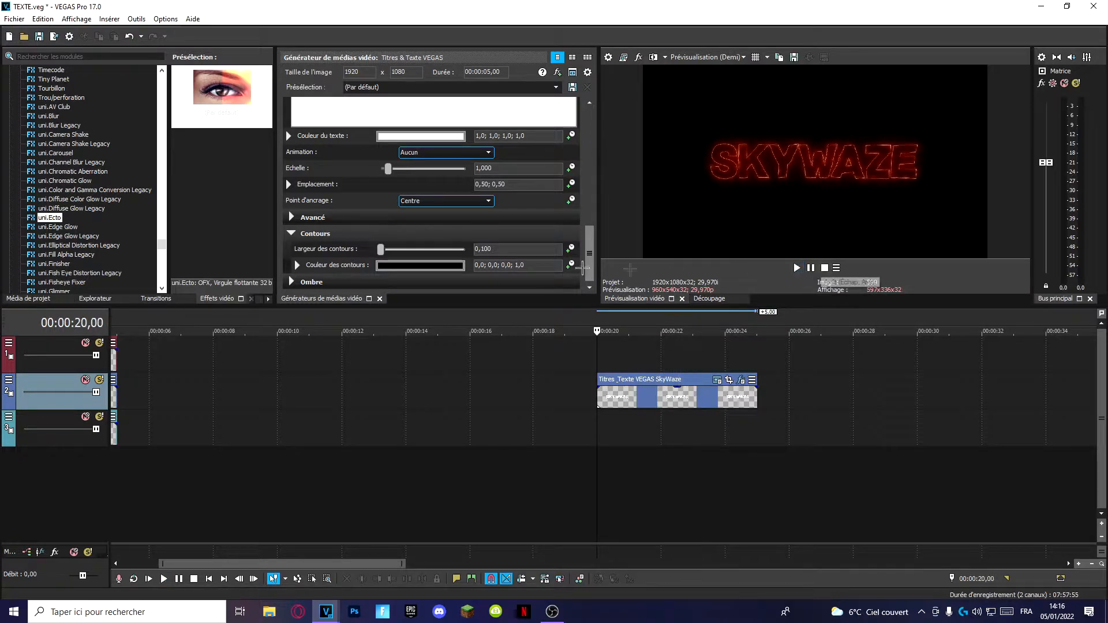
- Try an outline width of 10 on the title and preview the glow
left_click_drag(381, 249, 487, 254)
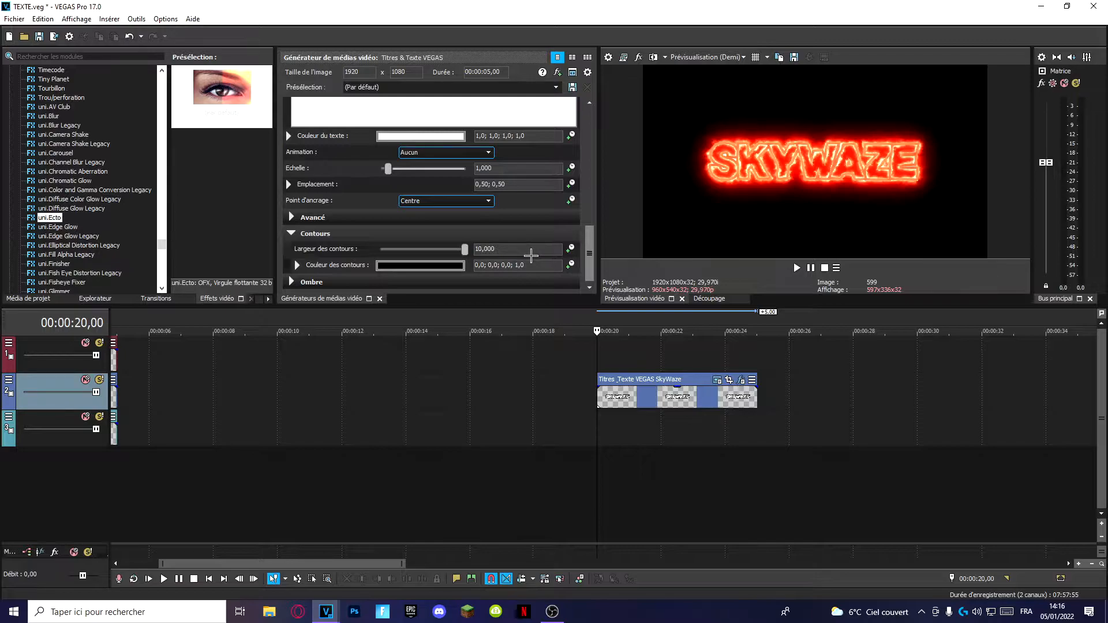
left_click(796, 268)
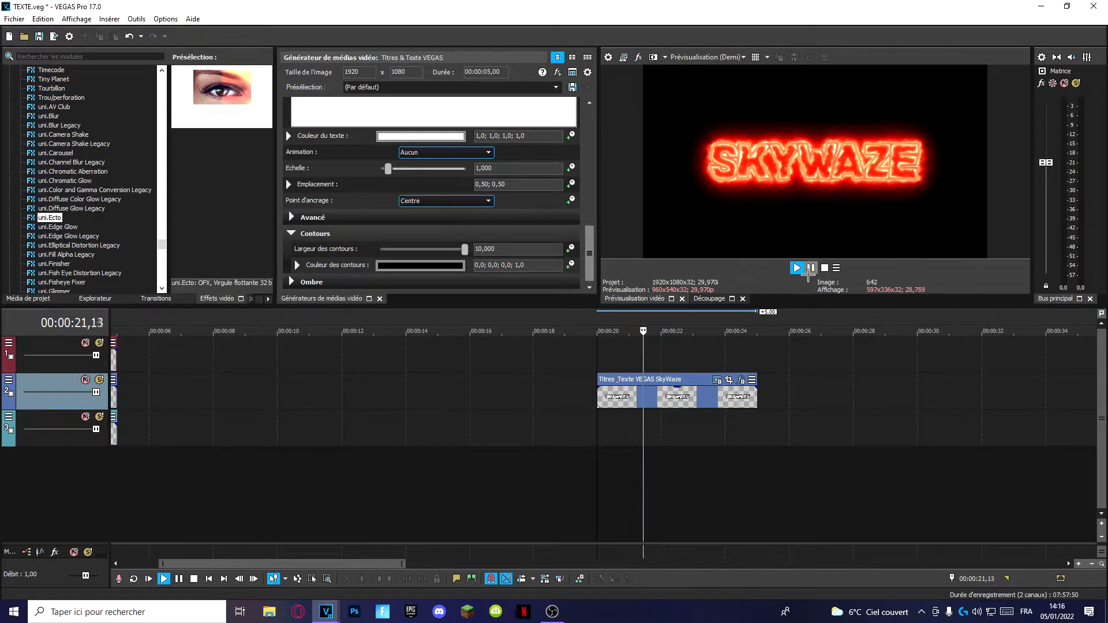
left_click(812, 266)
- Try an outline width of 5 on the title and play the preview
left_click_drag(413, 252, 425, 249)
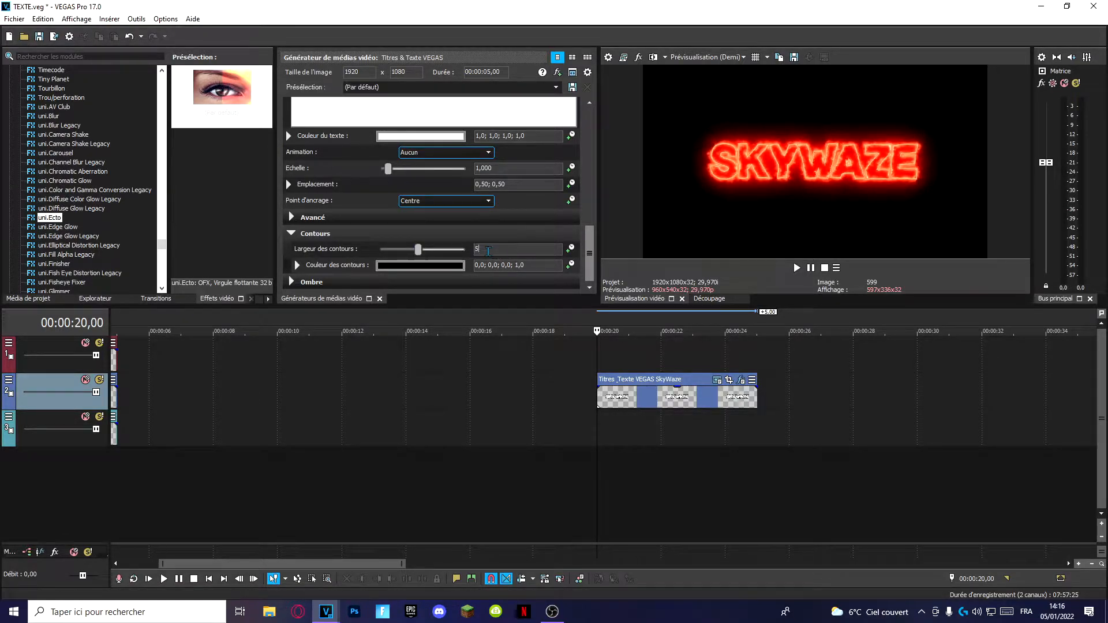
left_click(797, 267)
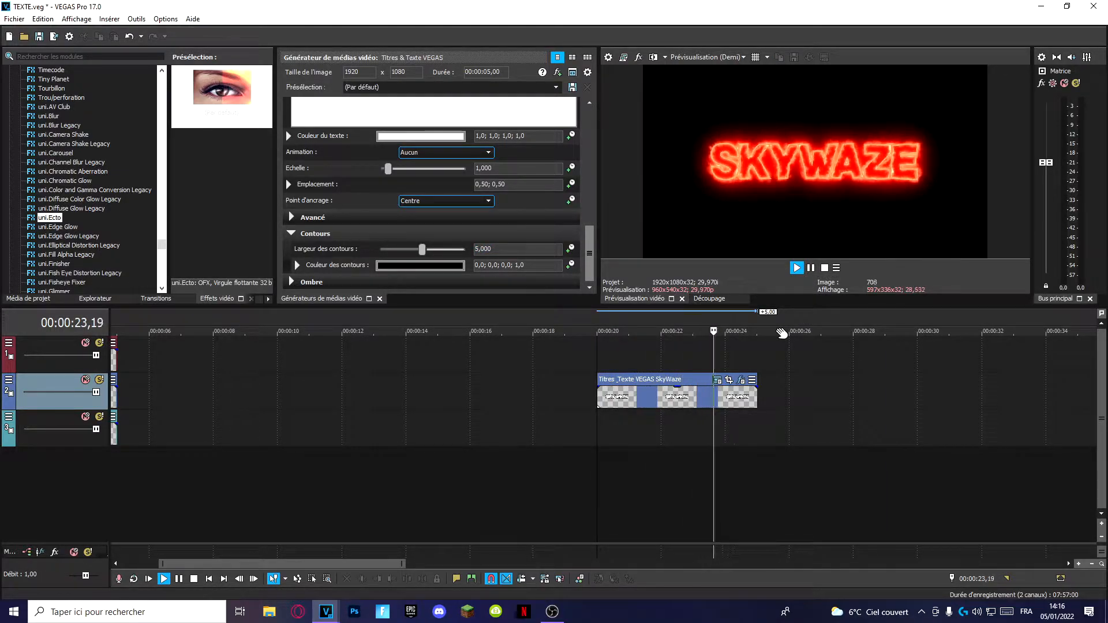
key("space")
- Return the title's outline width to 0,1
left_click_drag(422, 248, 347, 255)
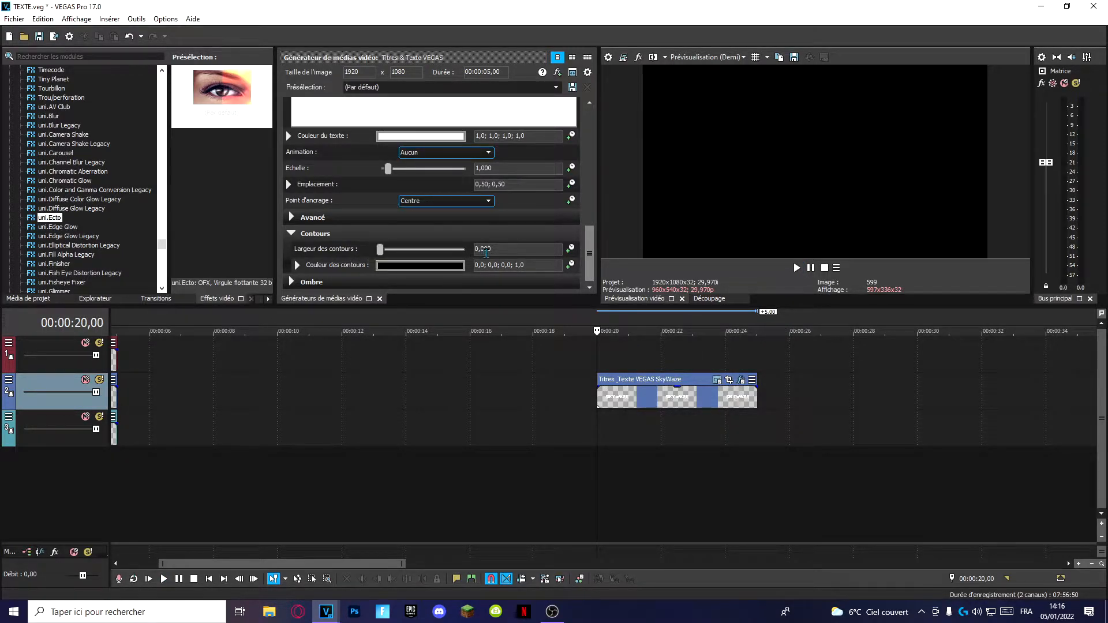
type("0,1")
key("Return")
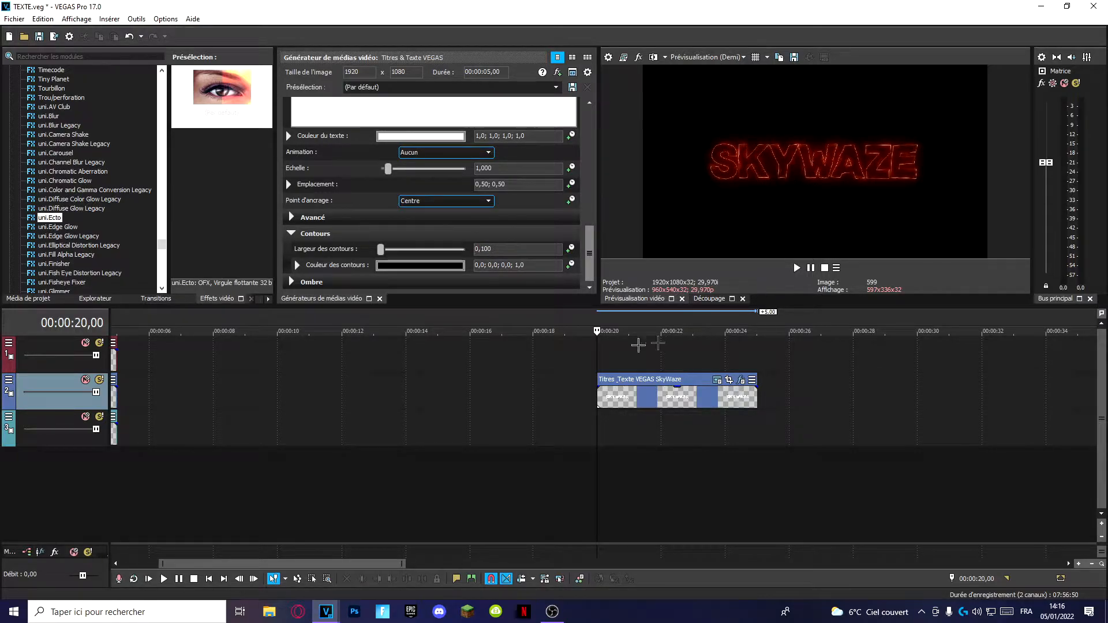
- Set the title's outline width to 10 and play the text event
left_click_drag(383, 253, 478, 250)
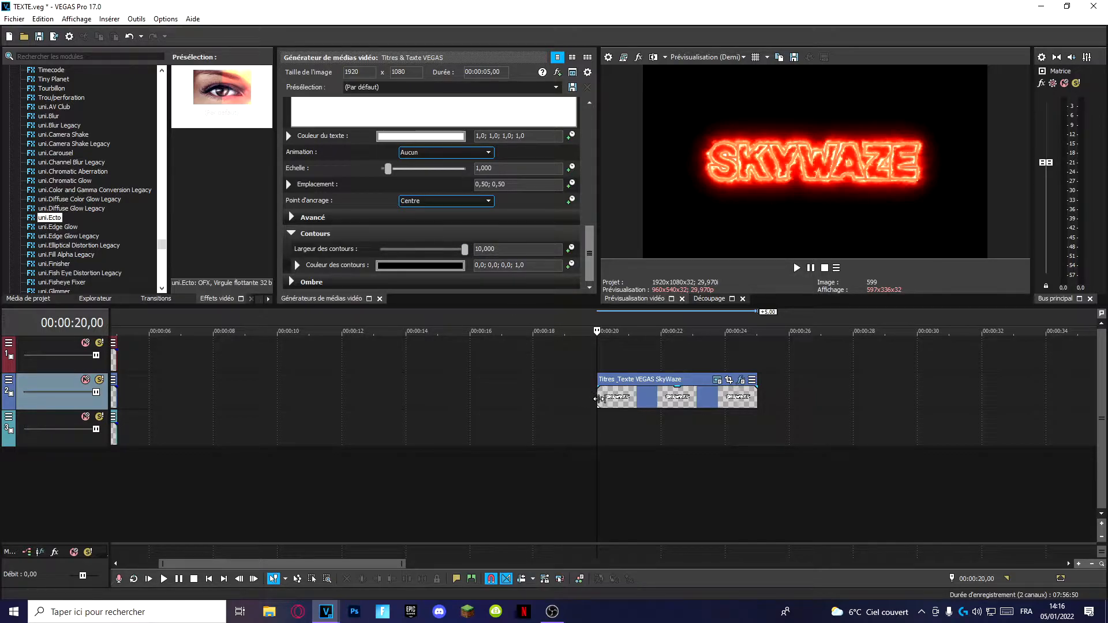
left_click(584, 359)
key("space")
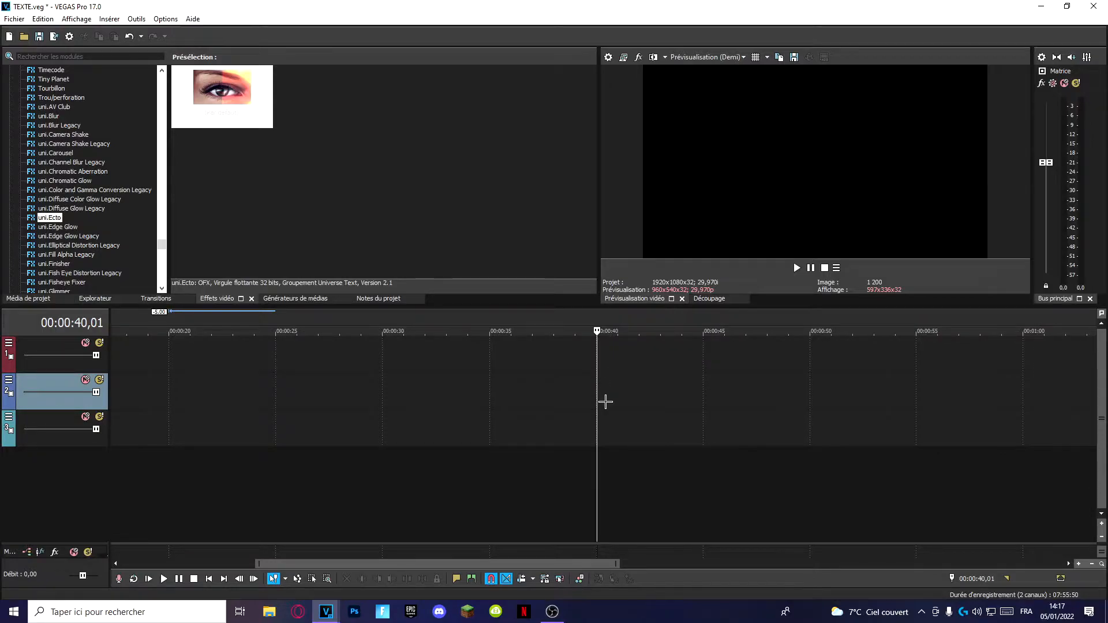
- Apply the uni.AV Club effect to the SkyWaze title event at the 40-second mark
scroll(605, 403, "up", 5)
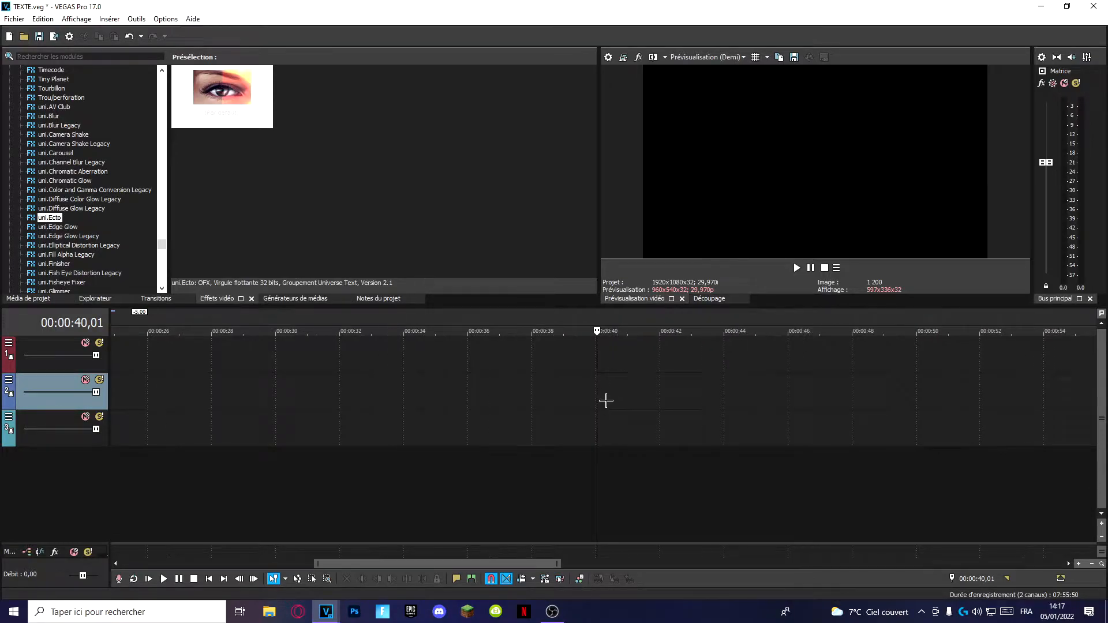
left_click(594, 387)
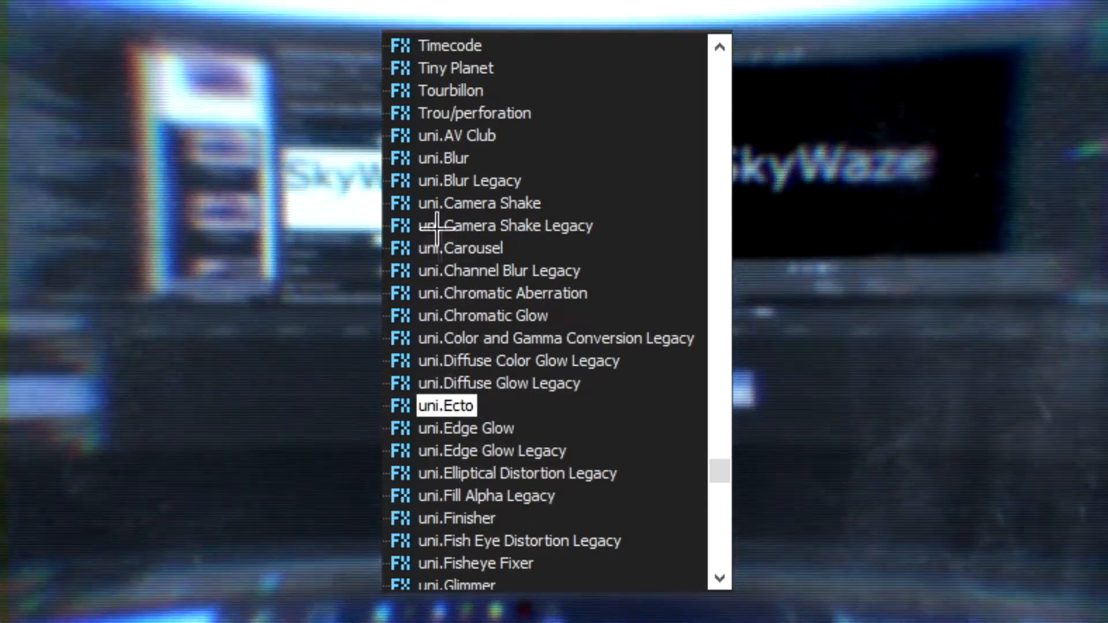
left_click(447, 139)
left_click_drag(218, 89, 645, 397)
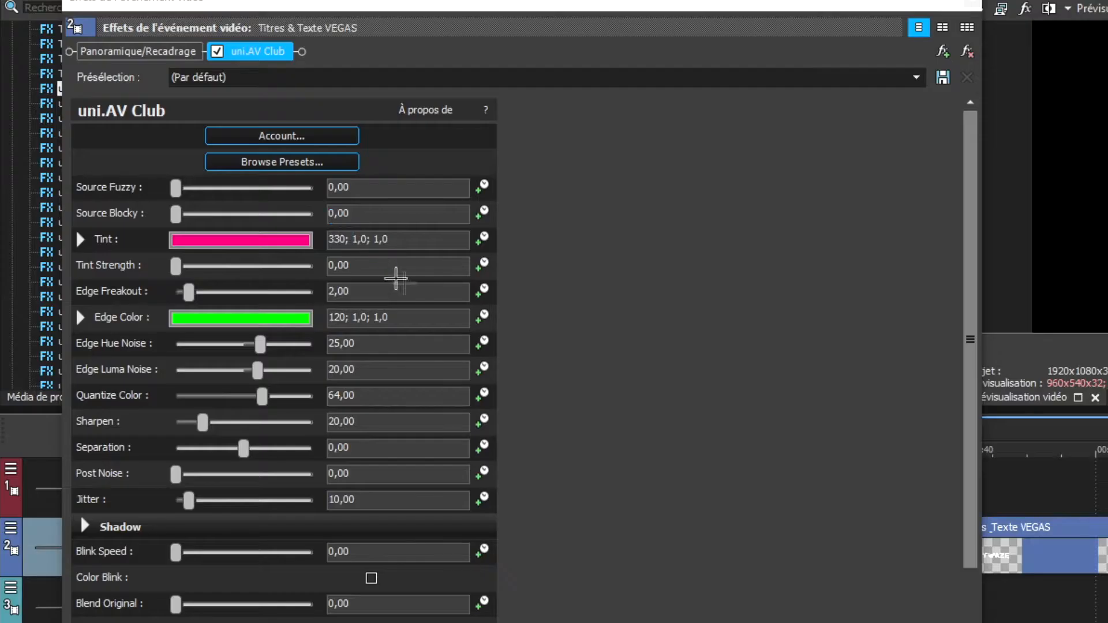
- Load the UHF preset in the title's uni.AV Club effect and preview the result
left_click(278, 162)
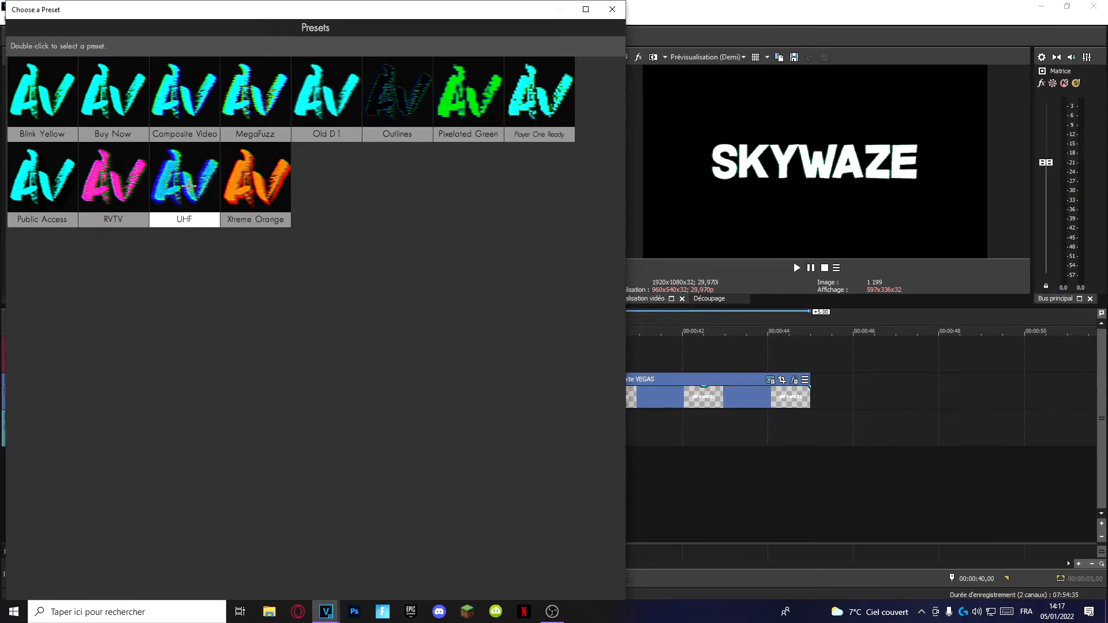
double_click(189, 186)
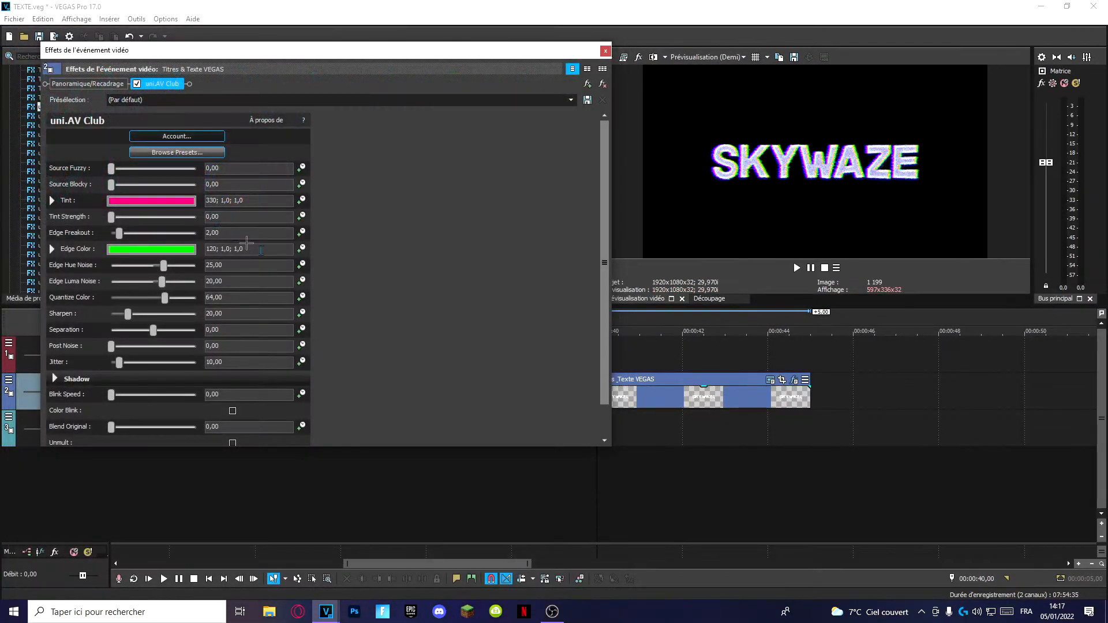
left_click(797, 267)
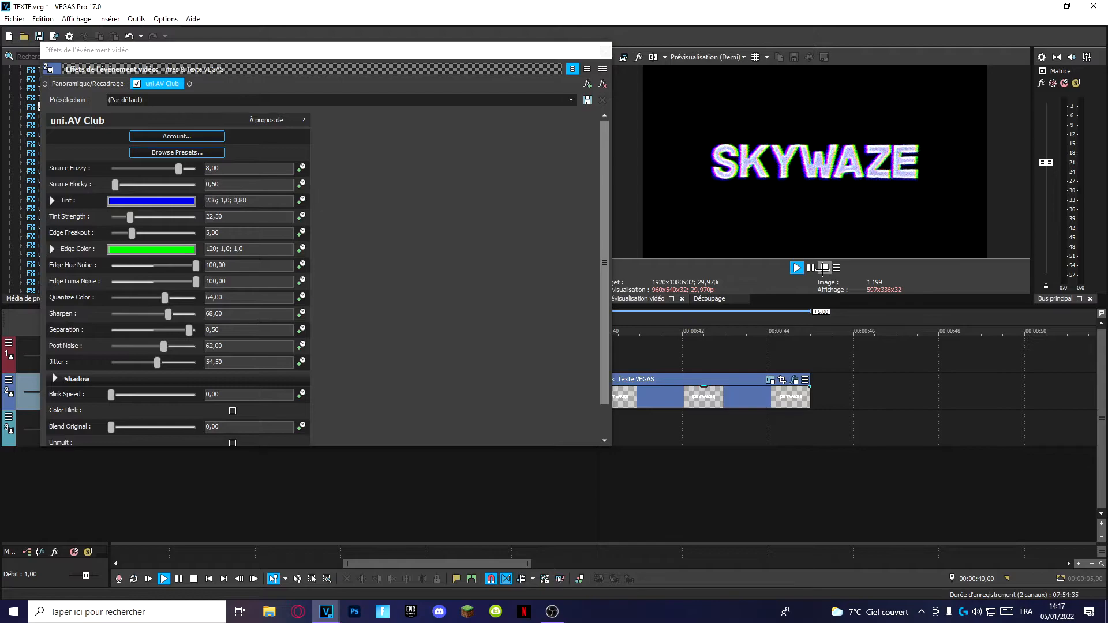
left_click(824, 268)
- Try the RVTV preset of uni.AV Club on the title and preview it
left_click(206, 153)
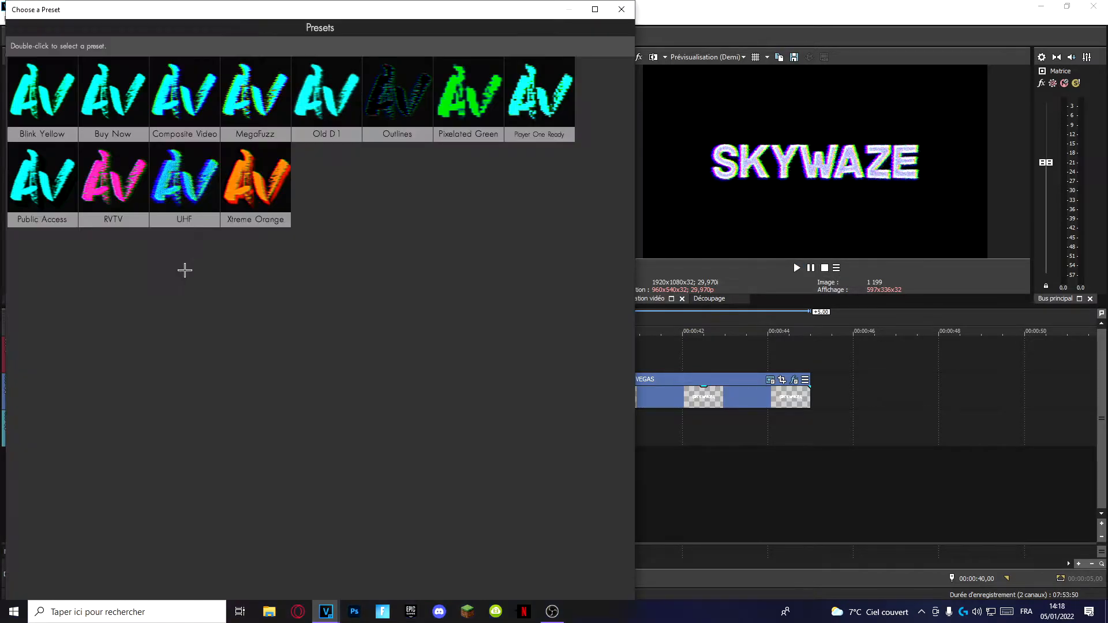
double_click(107, 195)
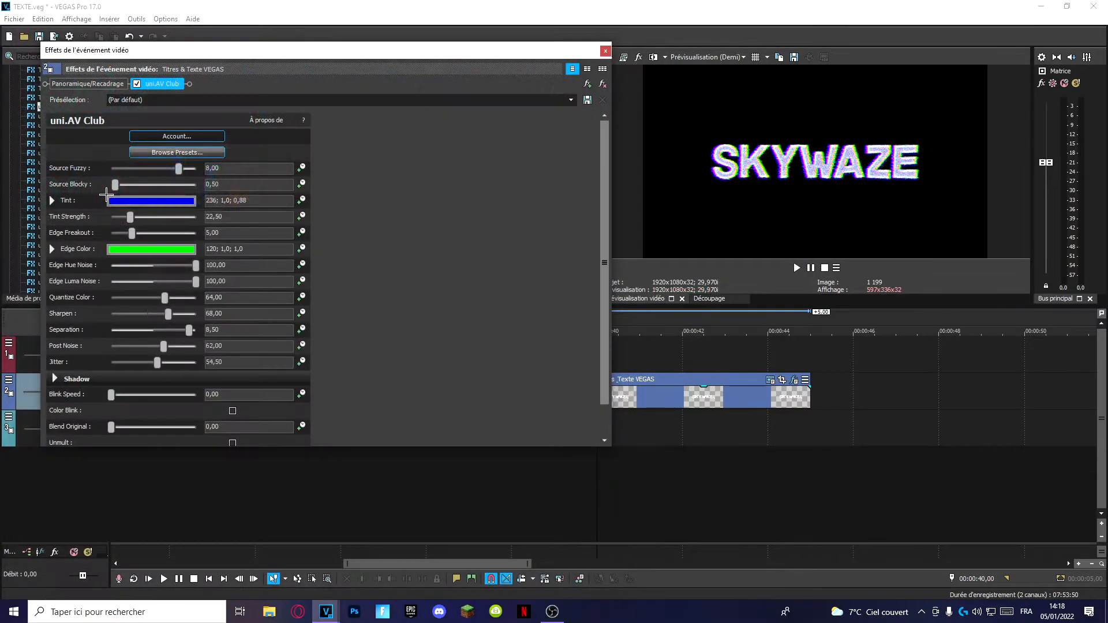
left_click(810, 268)
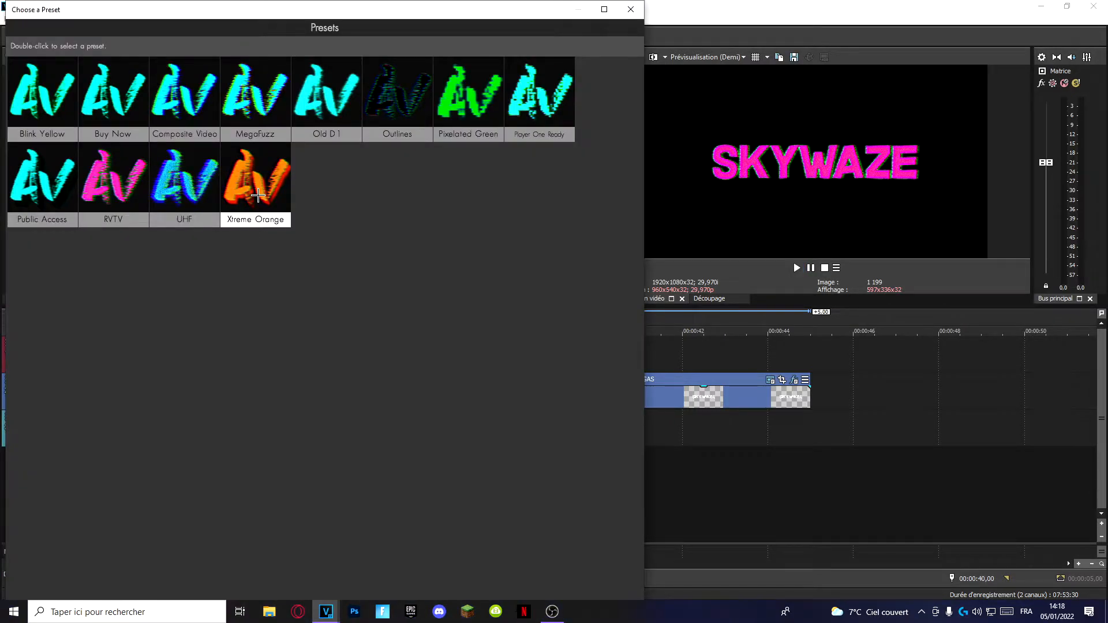
- Try the Xtreme Orange preset of uni.AV Club, then return to UHF and play the title
double_click(257, 196)
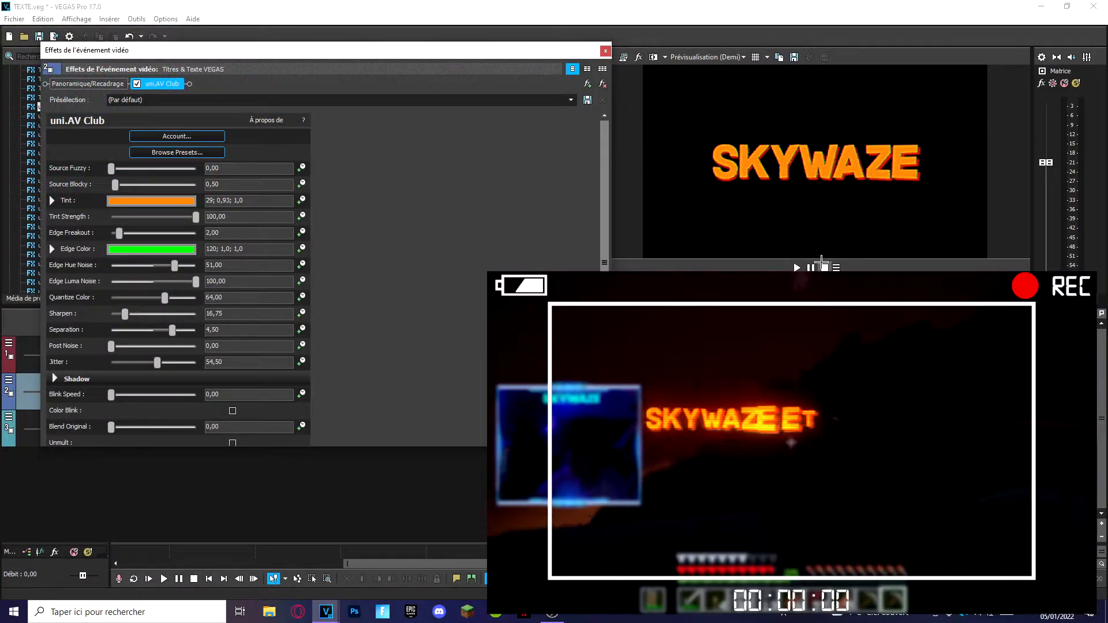
left_click(797, 268)
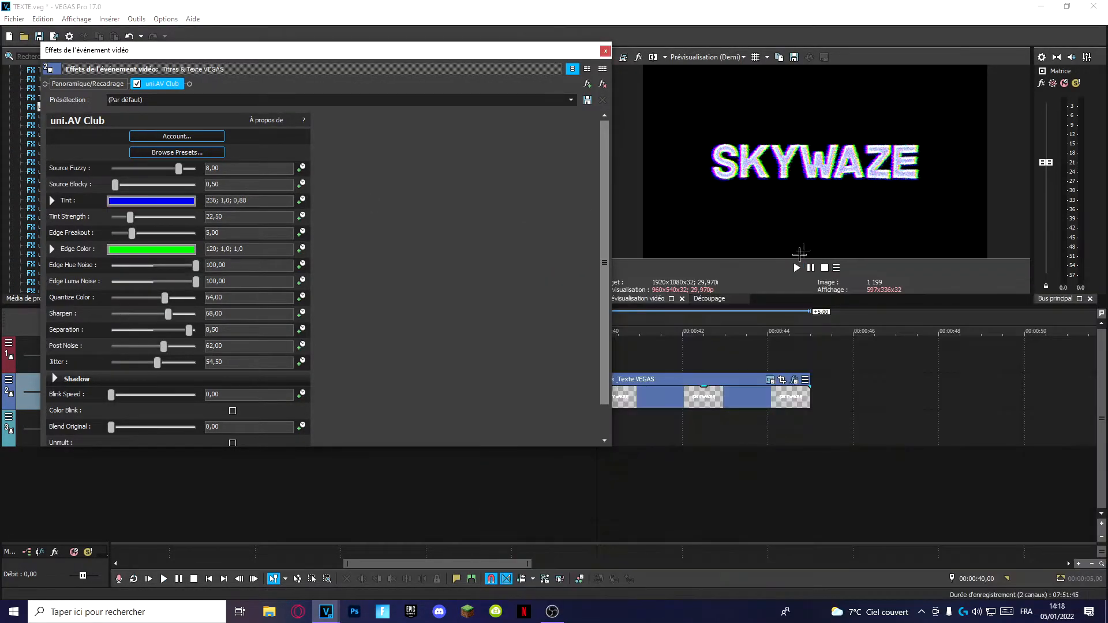
left_click(797, 267)
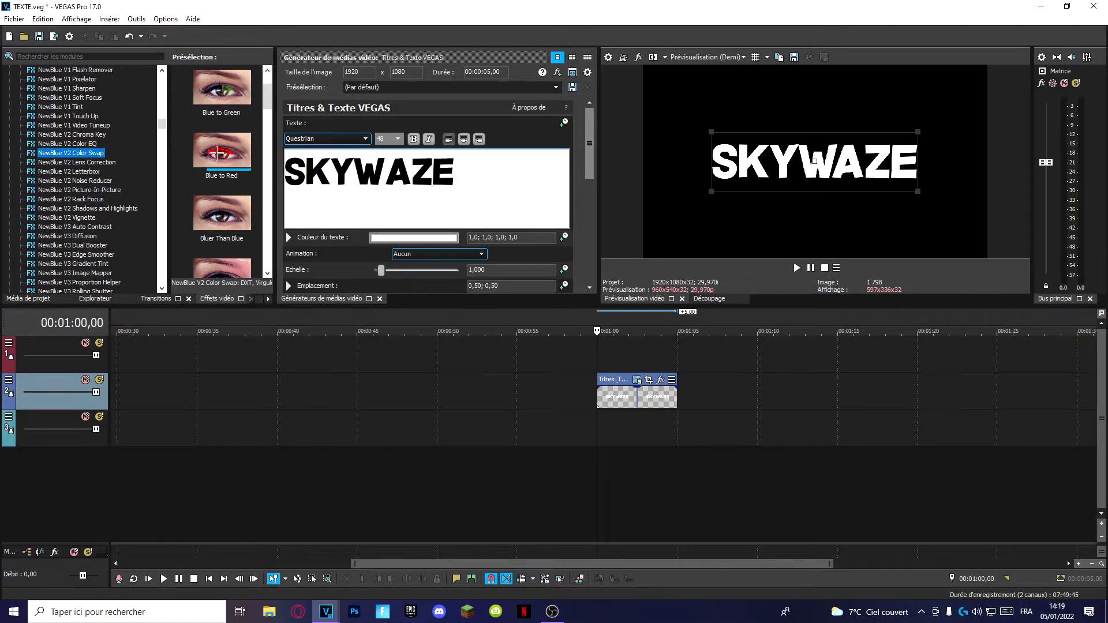
- Apply the Blue to Red preset of NewBlue V2 Color Swap to the one-minute title and change its swap color to purple
left_click_drag(214, 148, 621, 394)
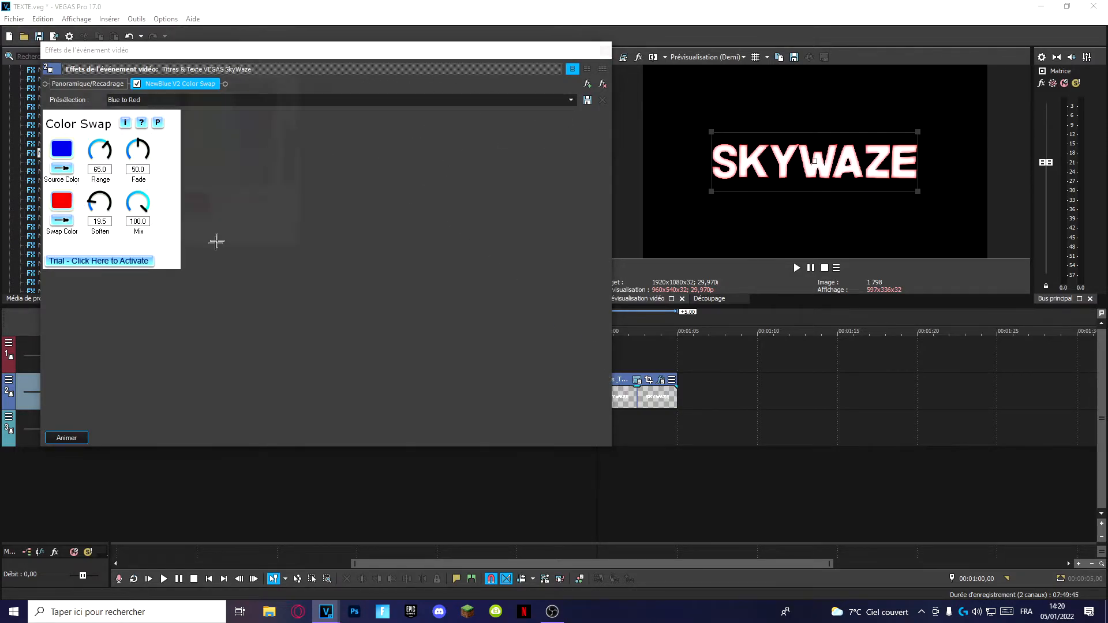
left_click(163, 122)
left_click(163, 134)
left_click(75, 238)
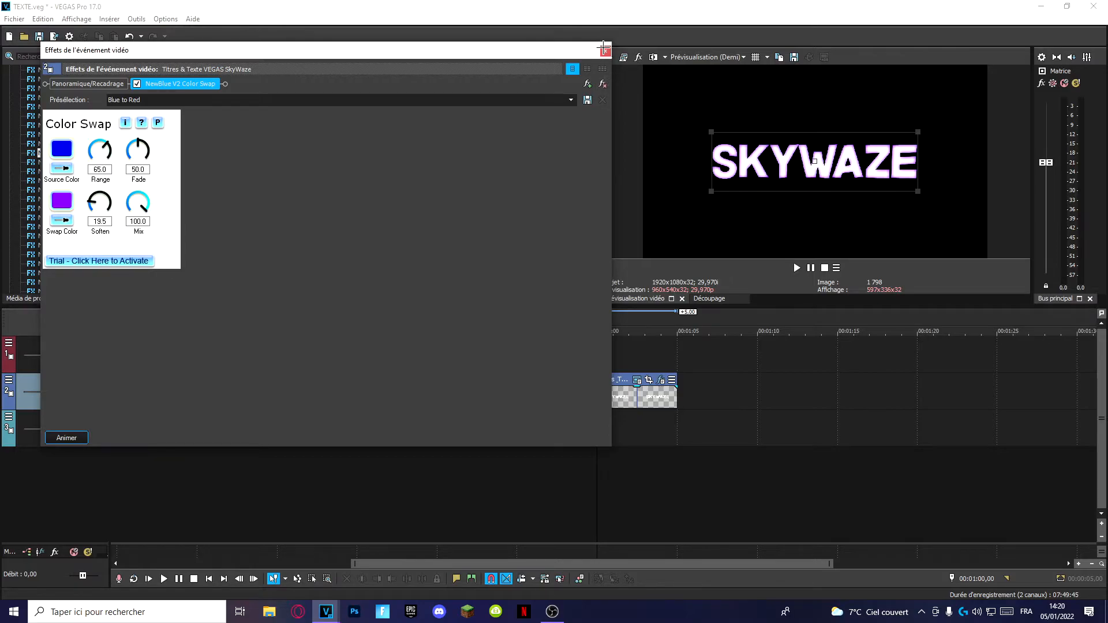
left_click(605, 51)
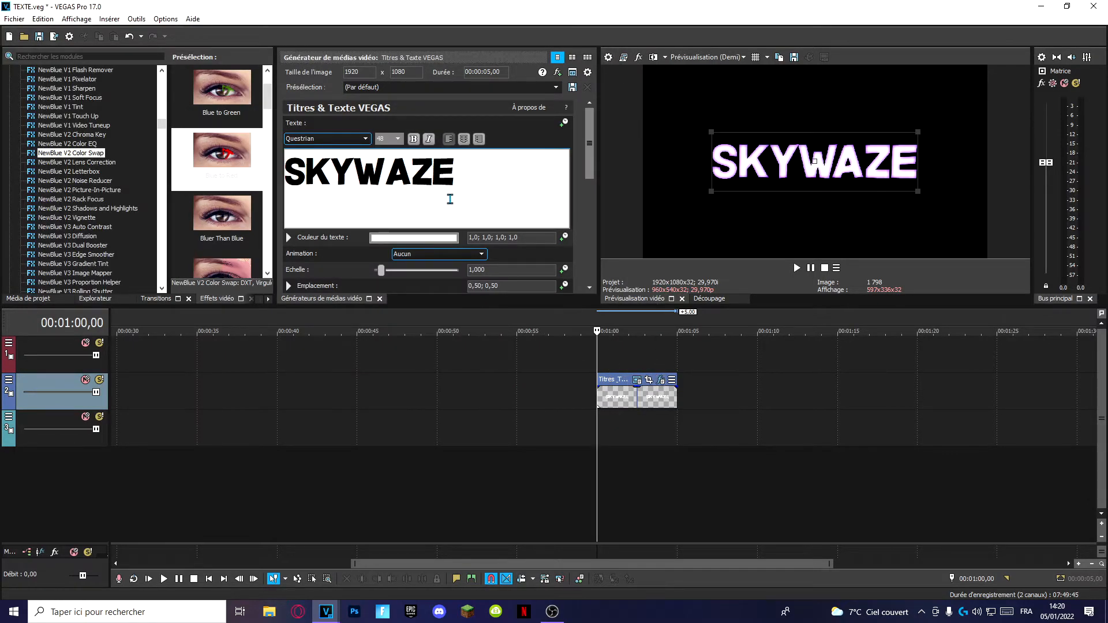
- Set the title's outline color to a near-black blue of 0,0; 0,0; 0,09; 1,0
scroll(327, 250, "down", 2)
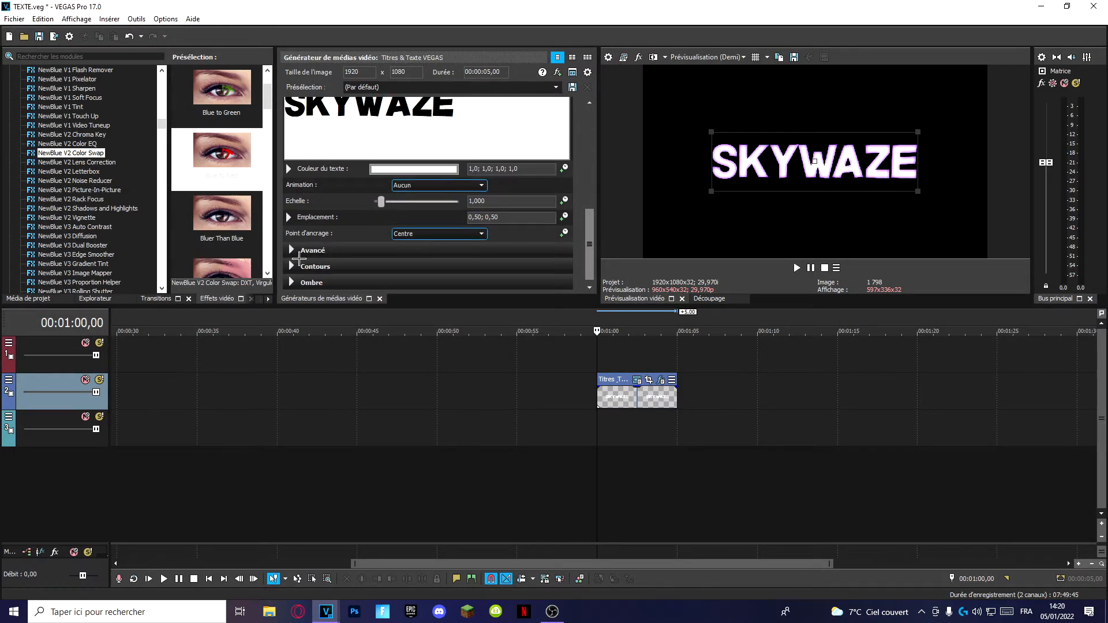
left_click(293, 265)
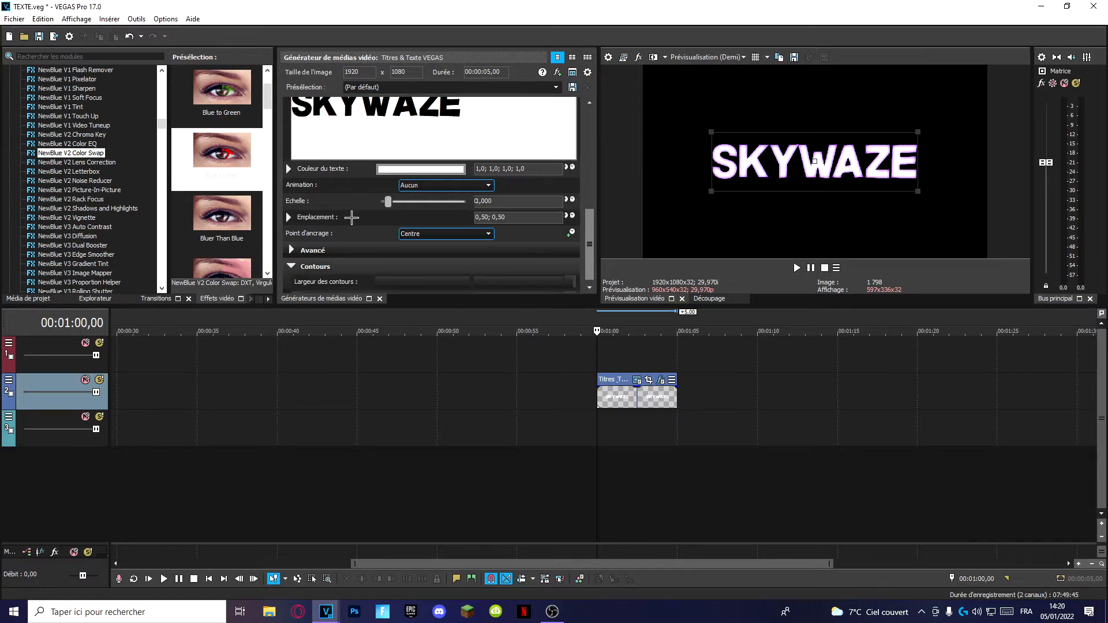
left_click(420, 266)
left_click(359, 336)
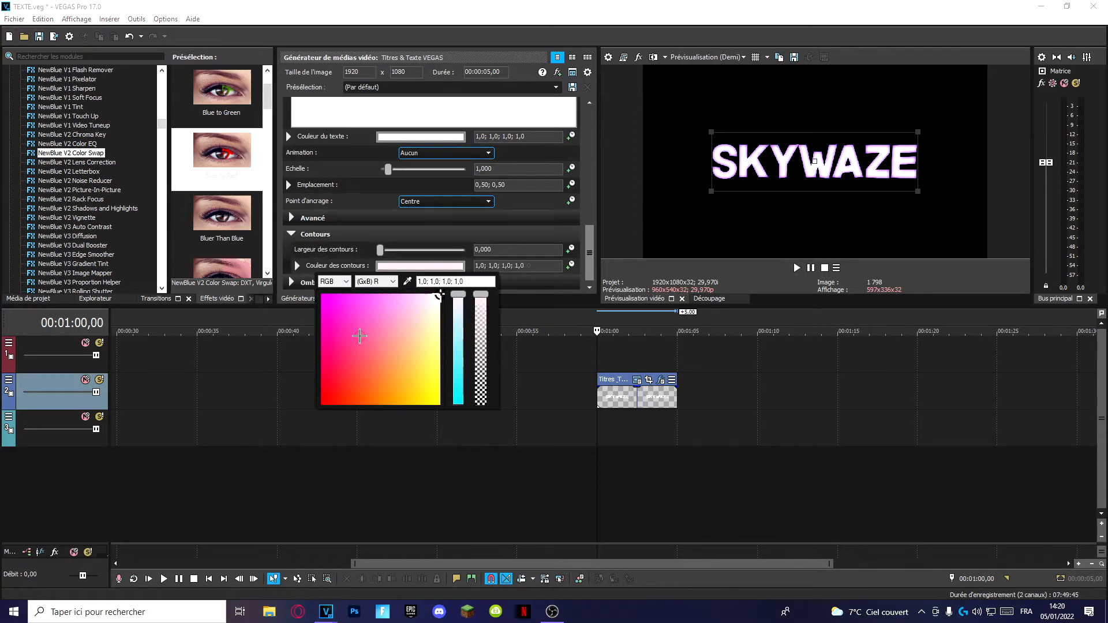
left_click(458, 399)
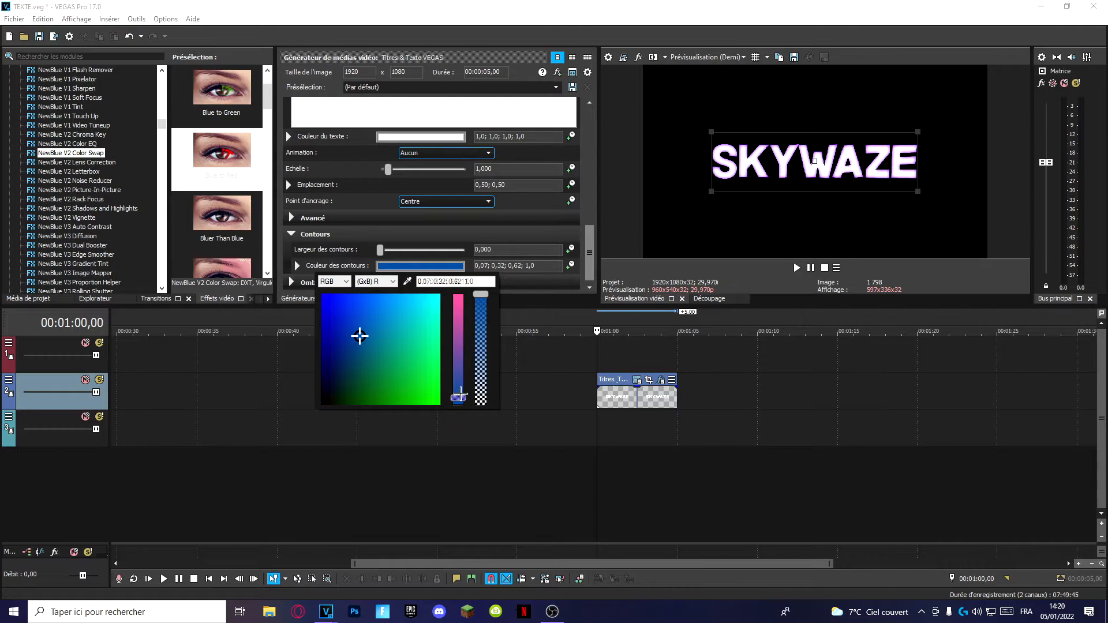
left_click_drag(384, 354, 320, 396)
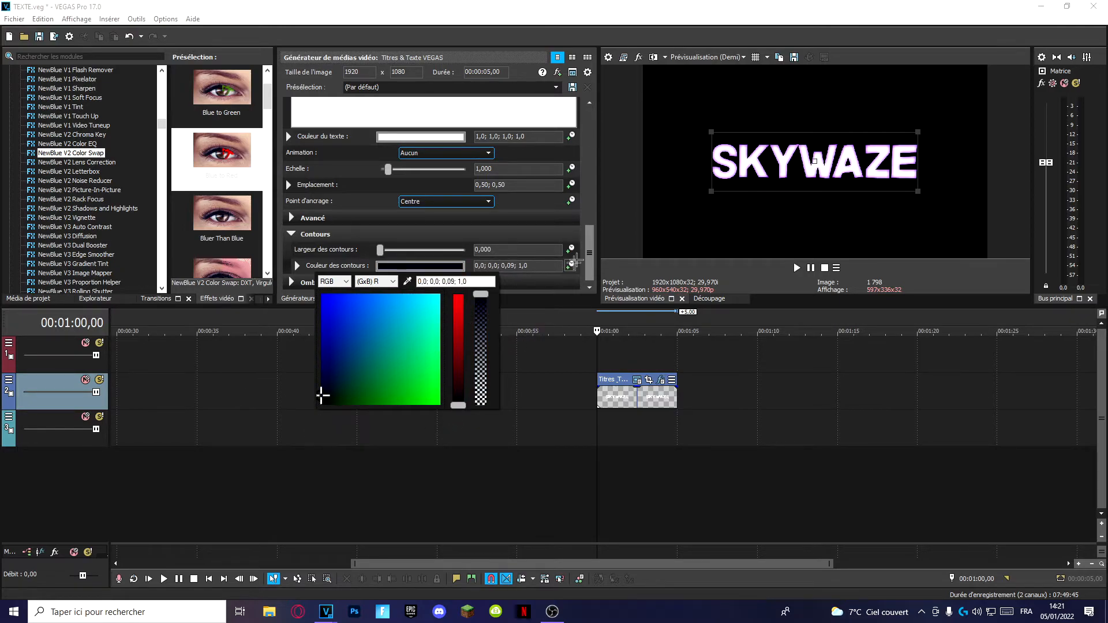
left_click(574, 261)
- Set the title's outline width to 10 and play the preview
left_click_drag(380, 249, 488, 262)
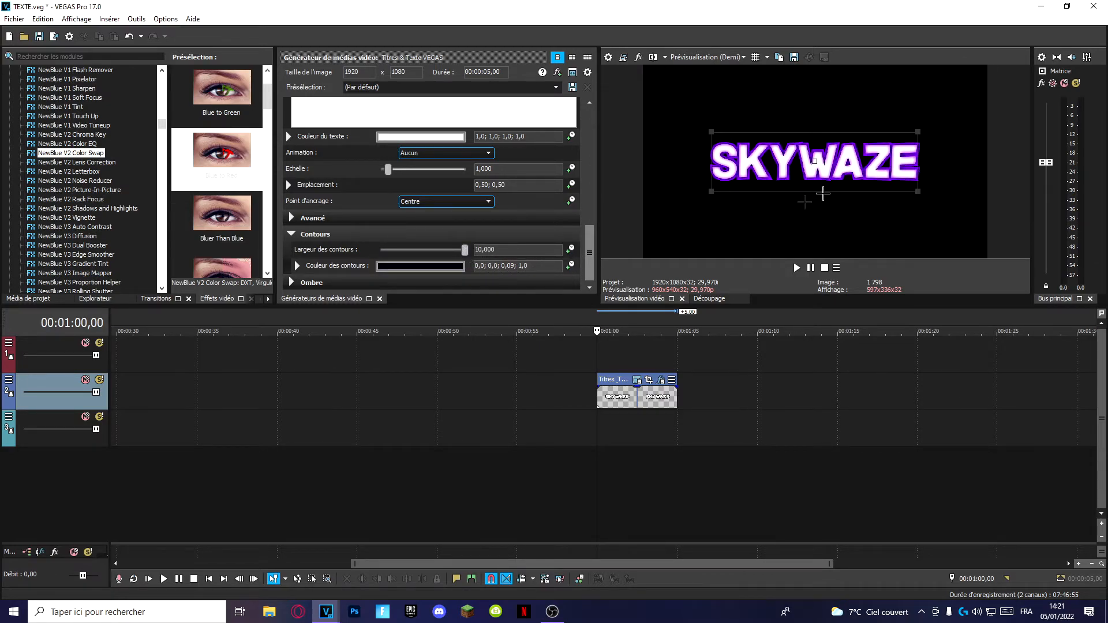
left_click(575, 352)
key("space")
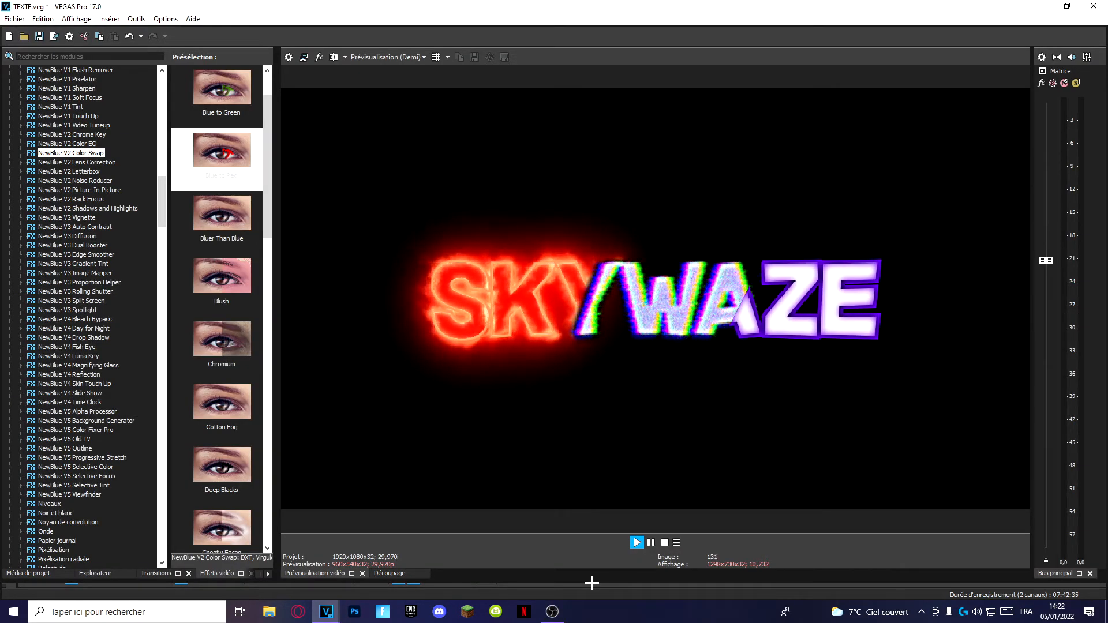
key("space")
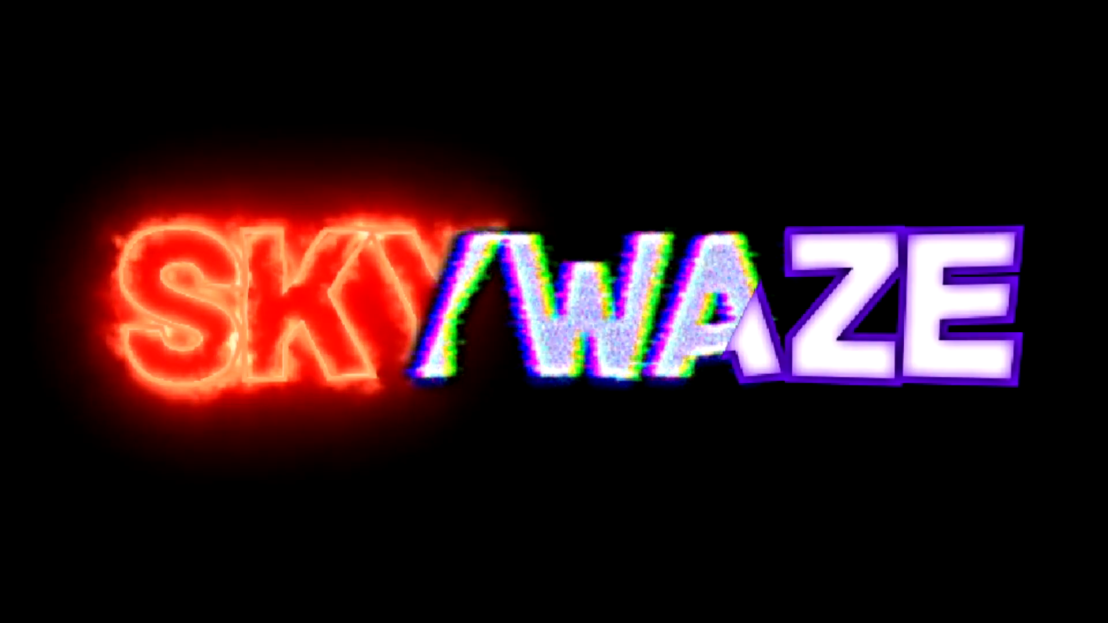